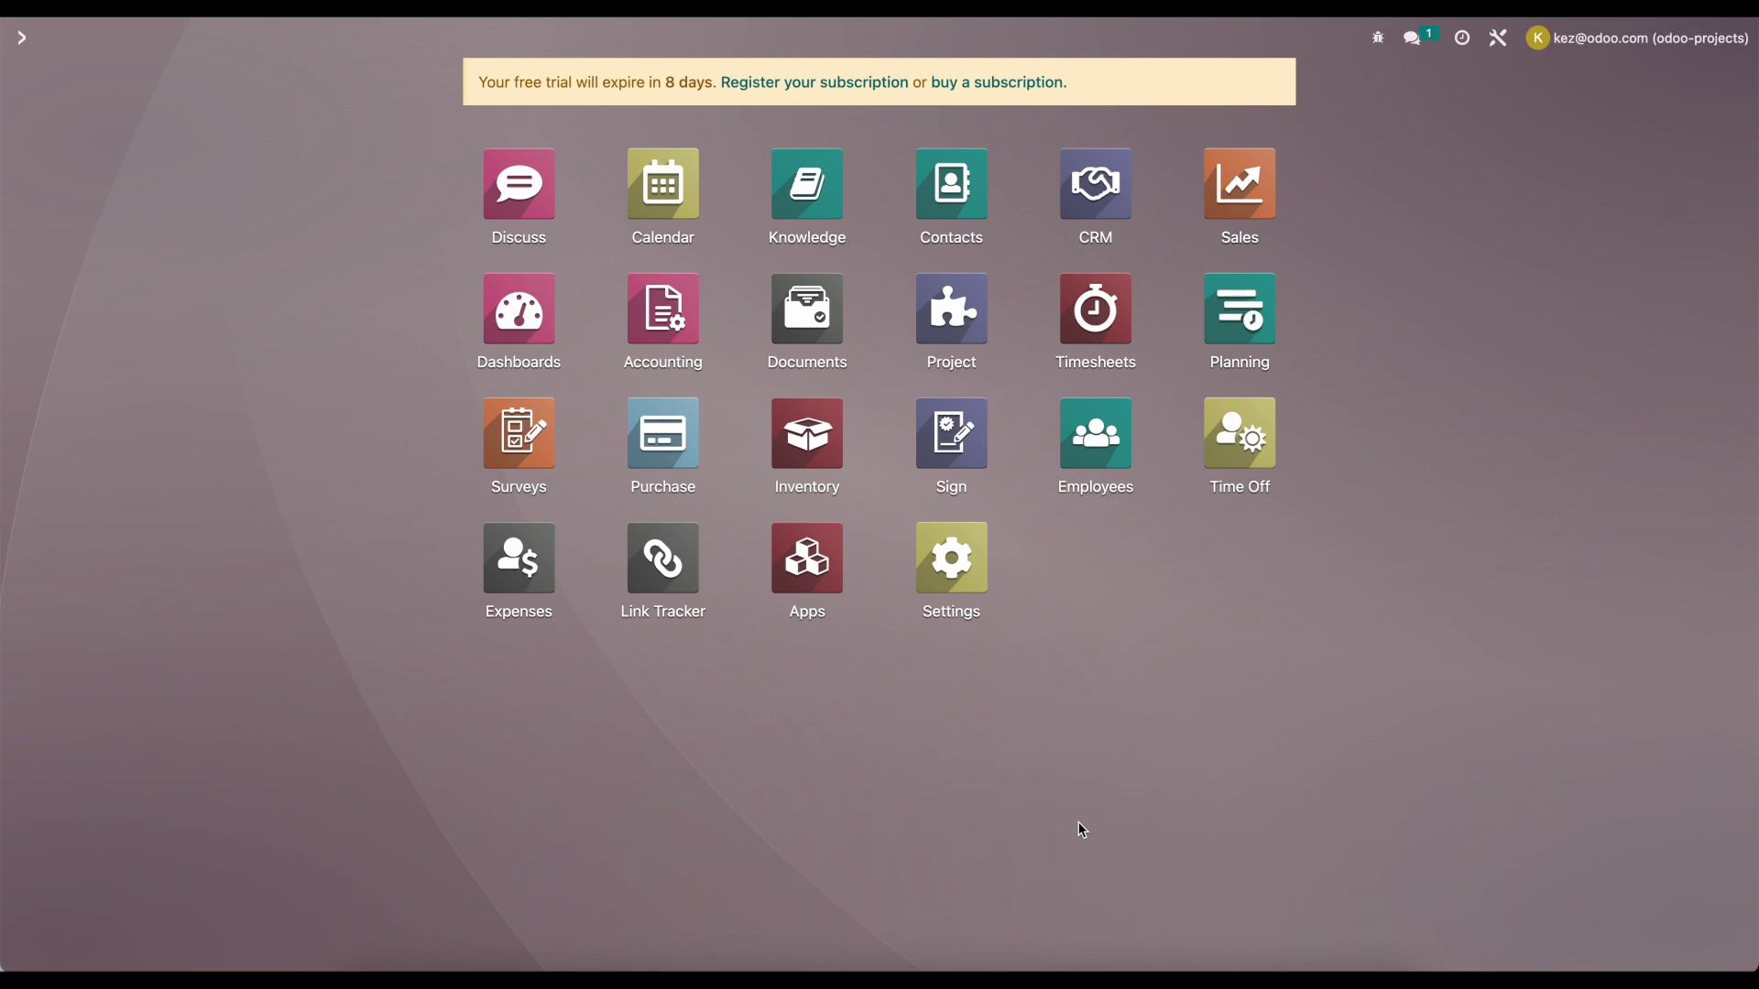
Open the Automated product category to check its AVCO costing and automated valuation
click(807, 447)
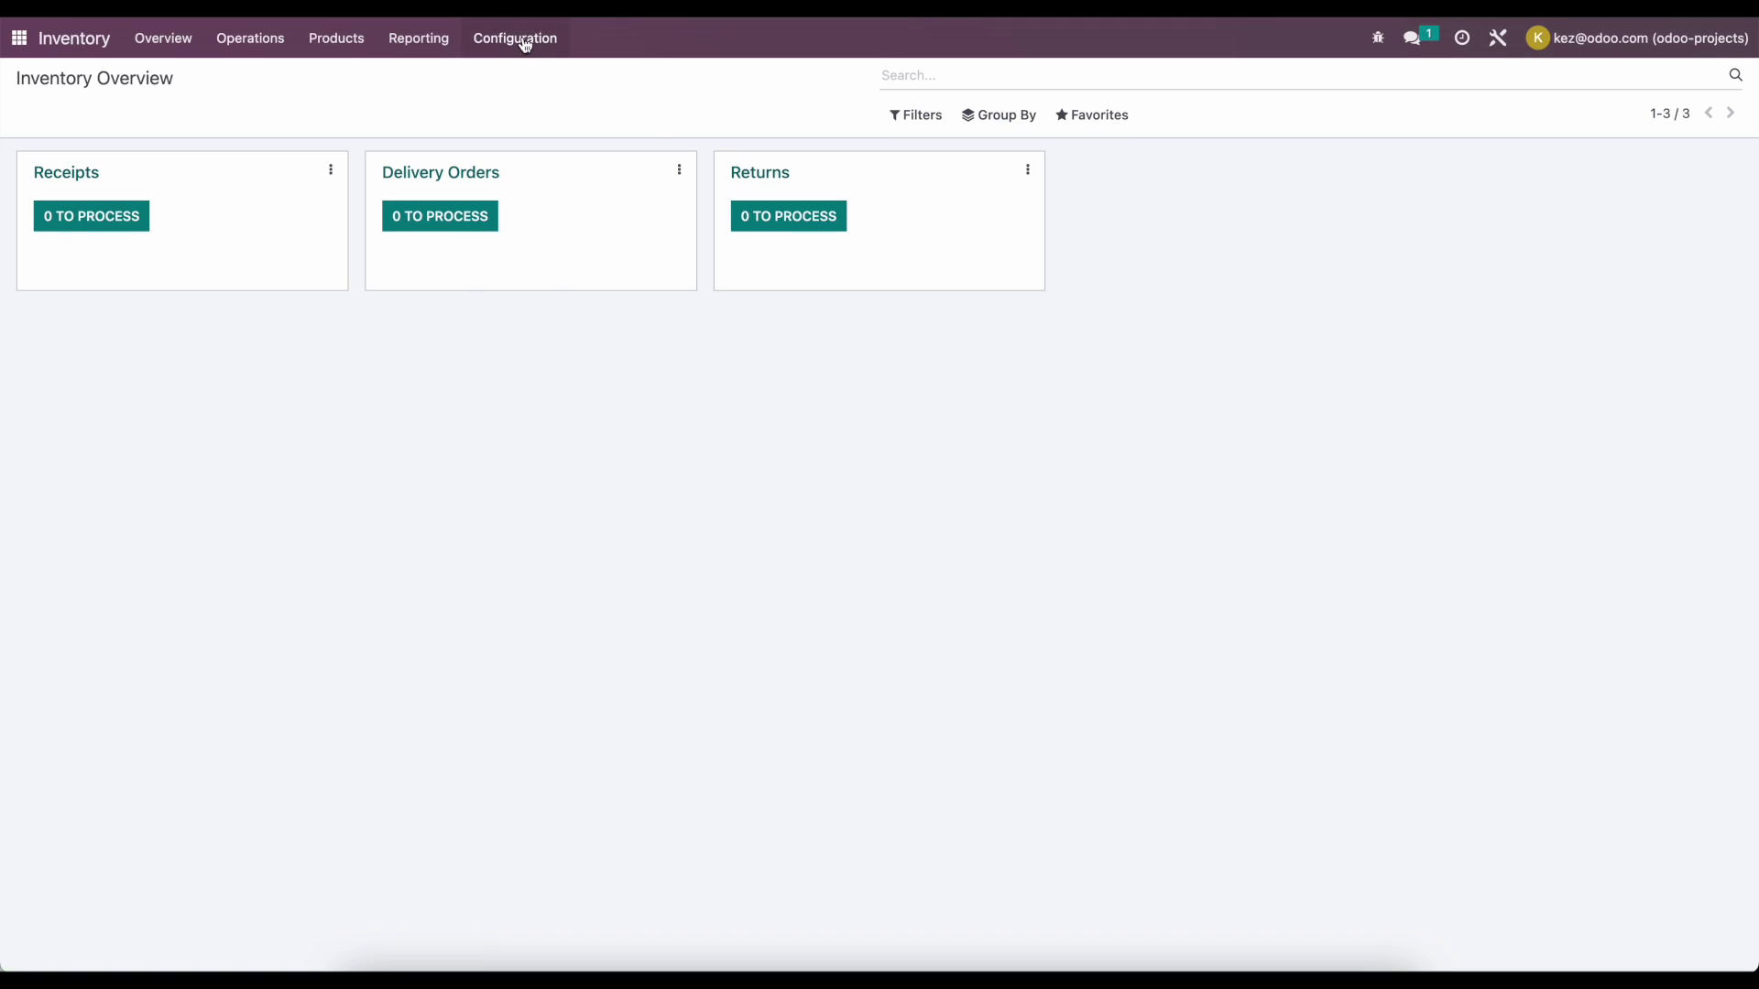
click(526, 46)
click(575, 220)
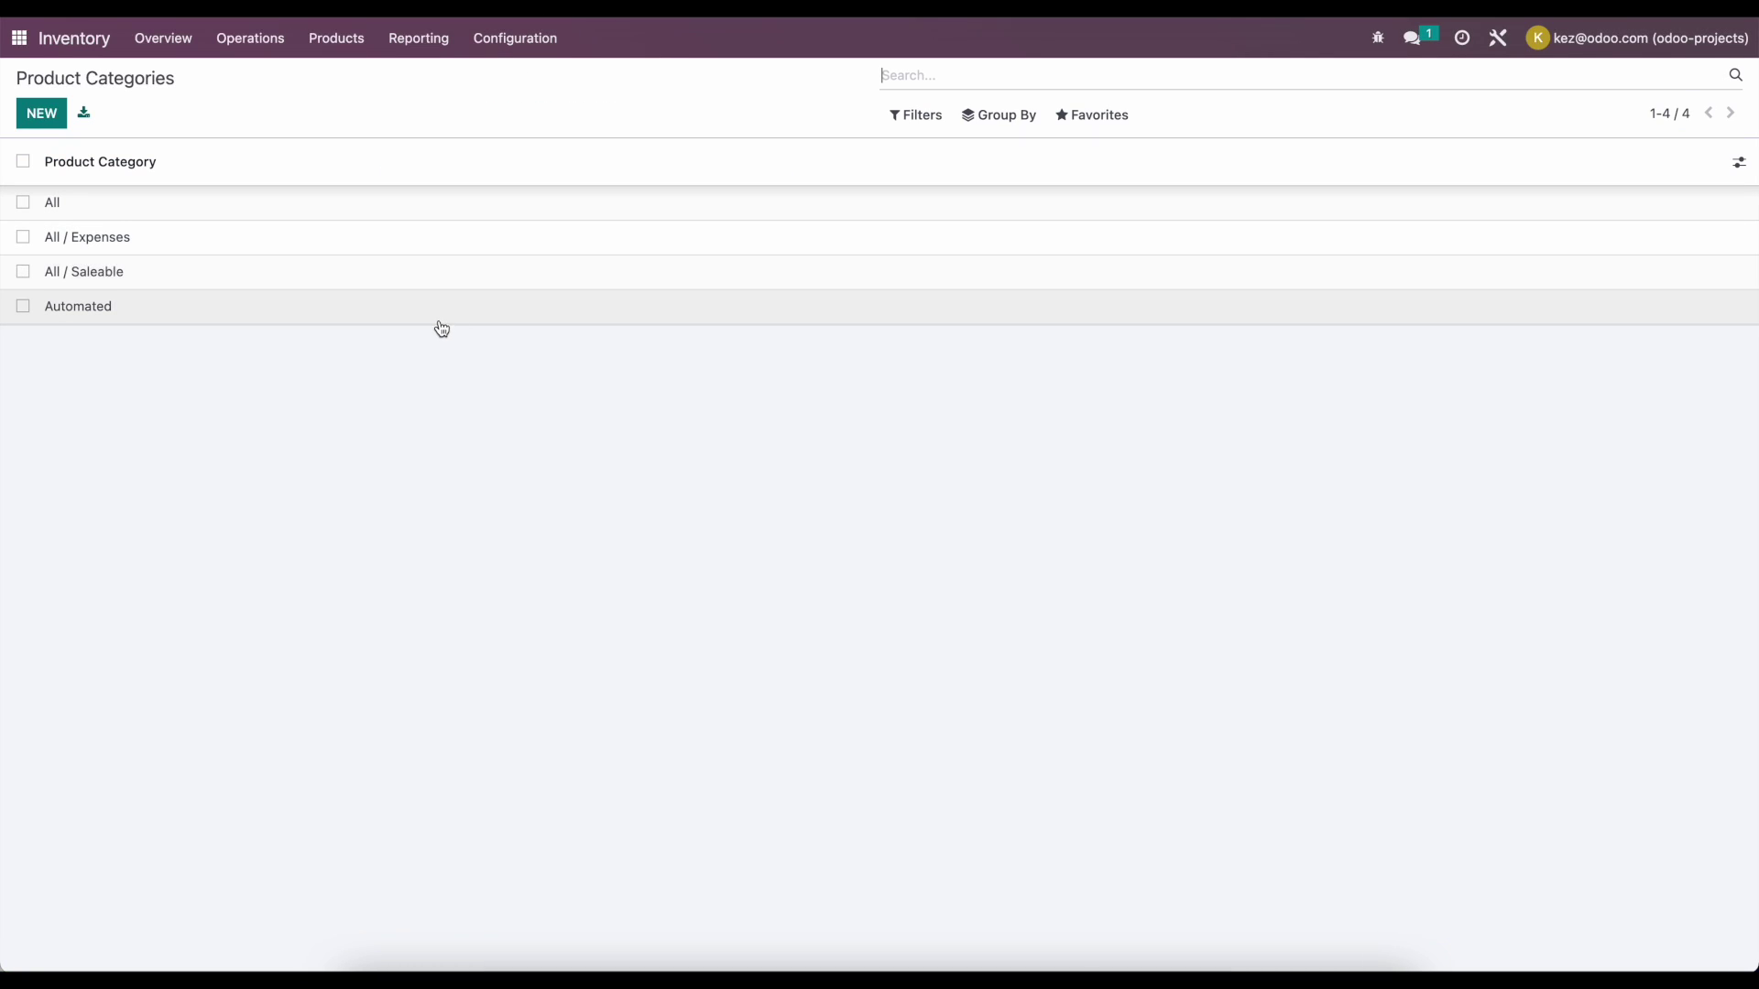
click(441, 321)
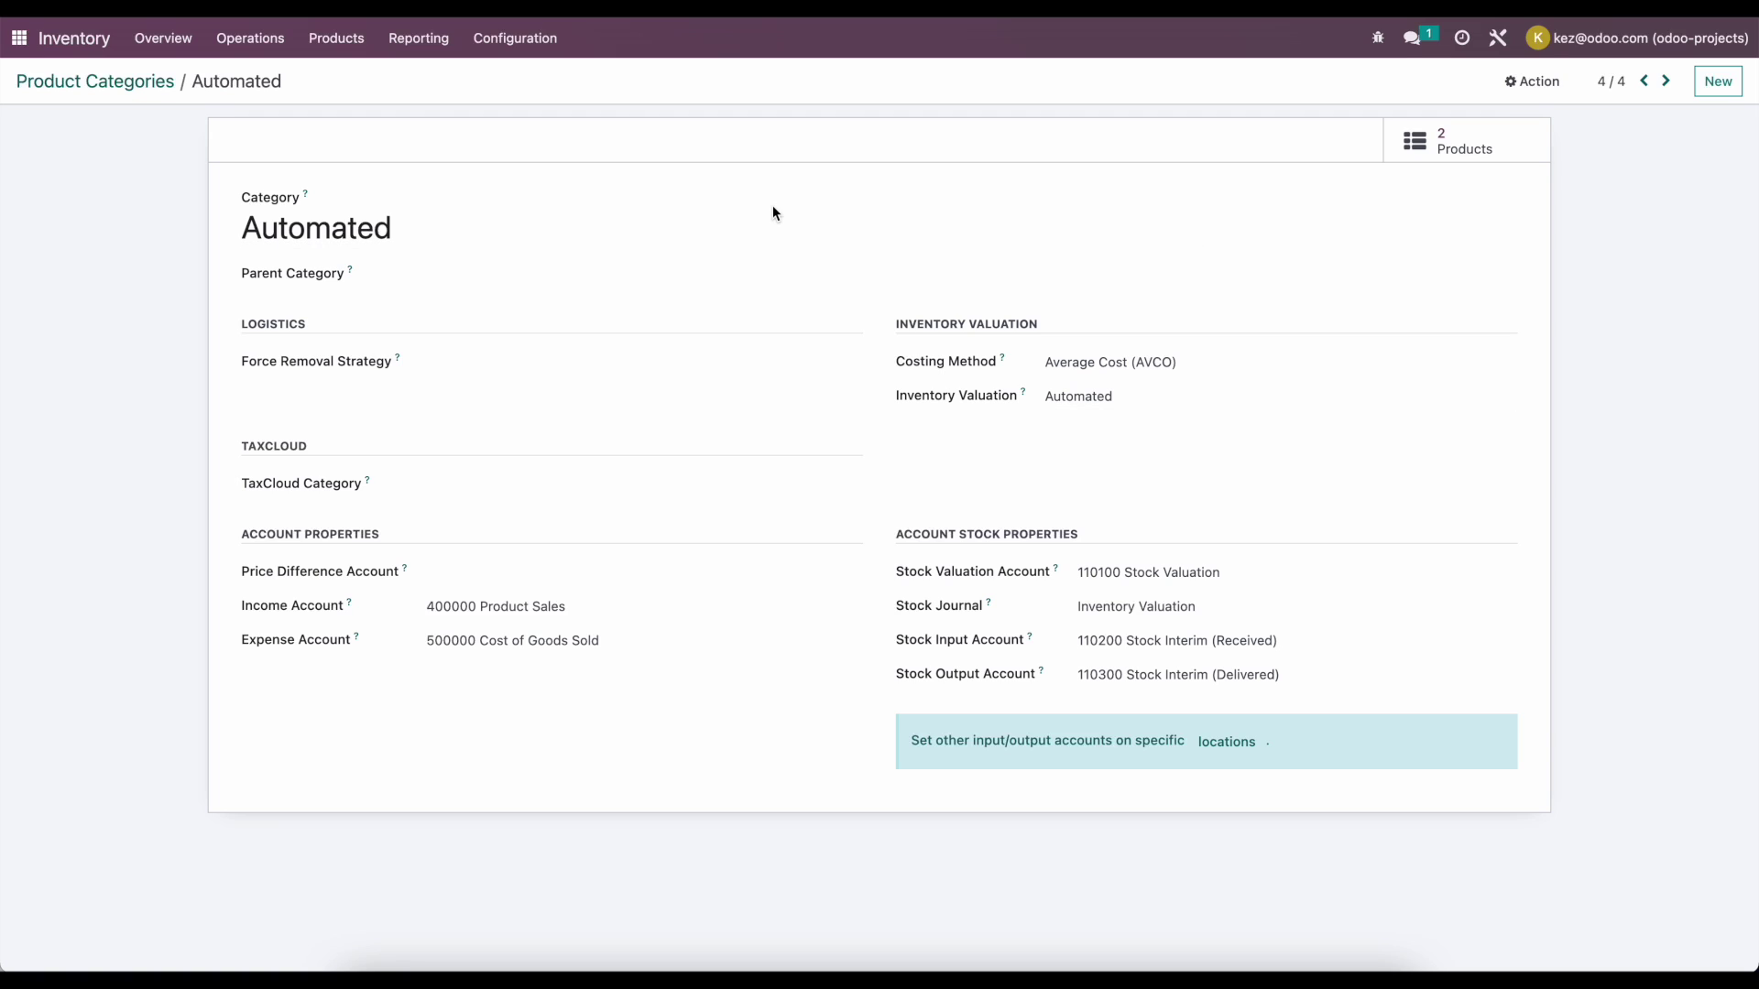
click(351, 46)
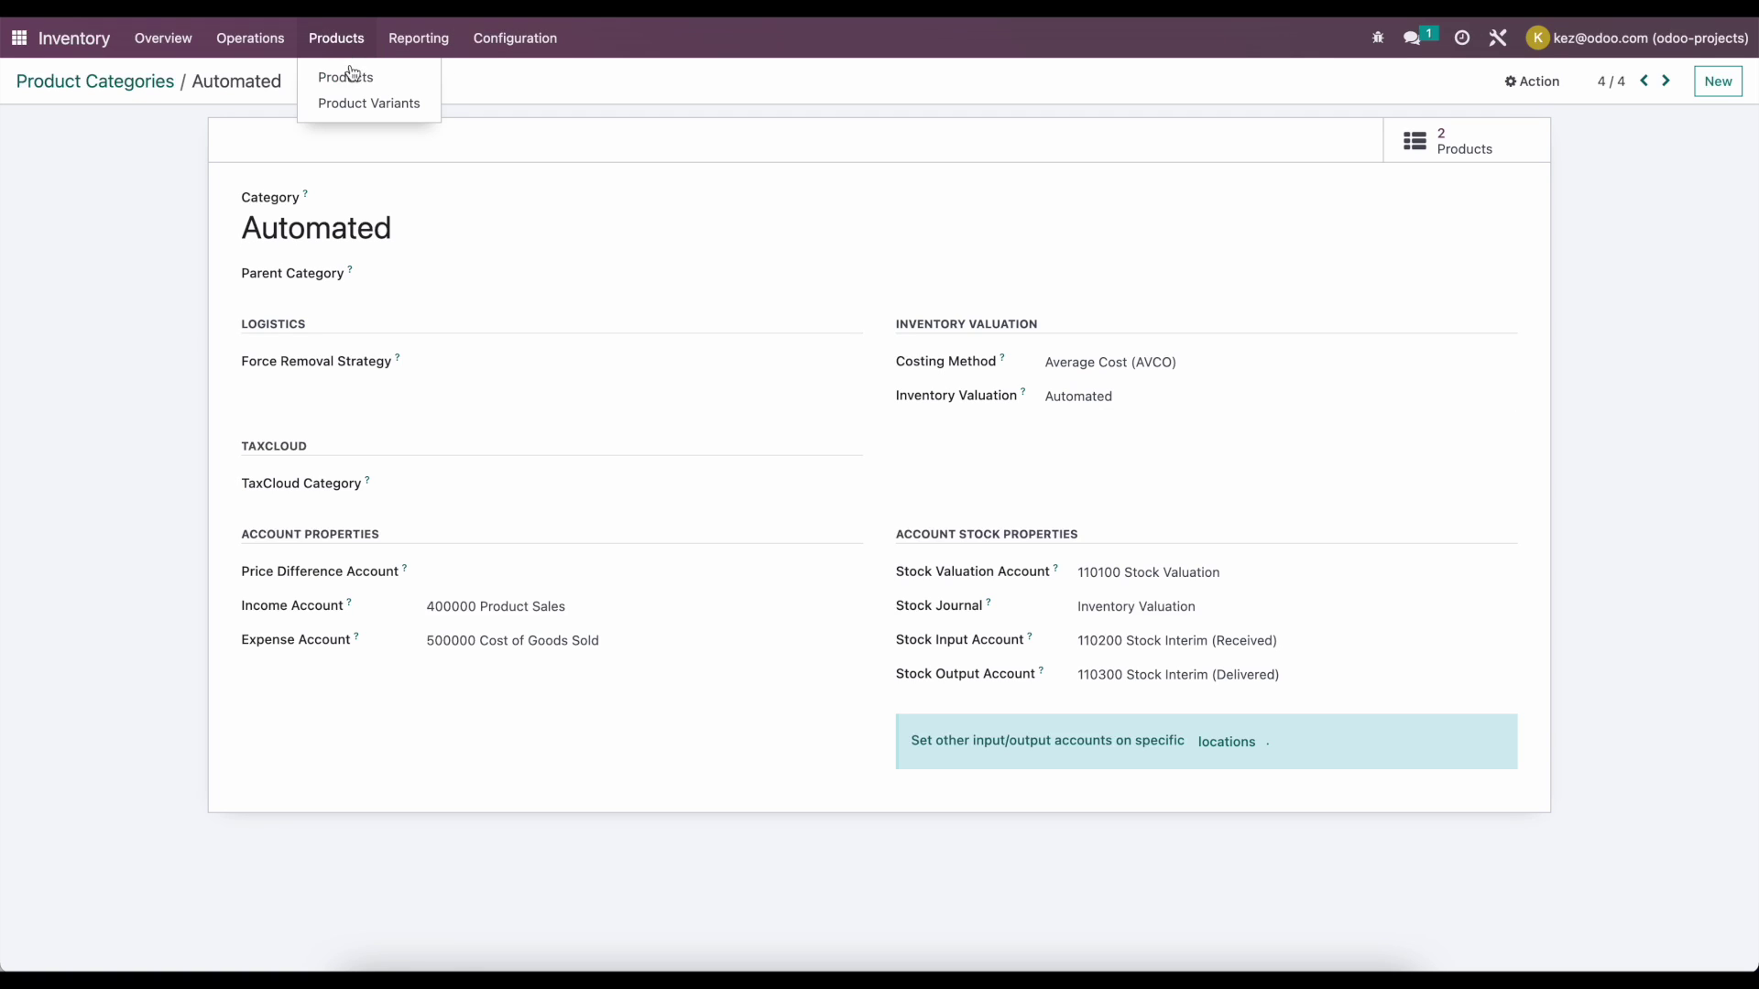
Review the product list and Stock Valuation report, then return to all products
click(351, 77)
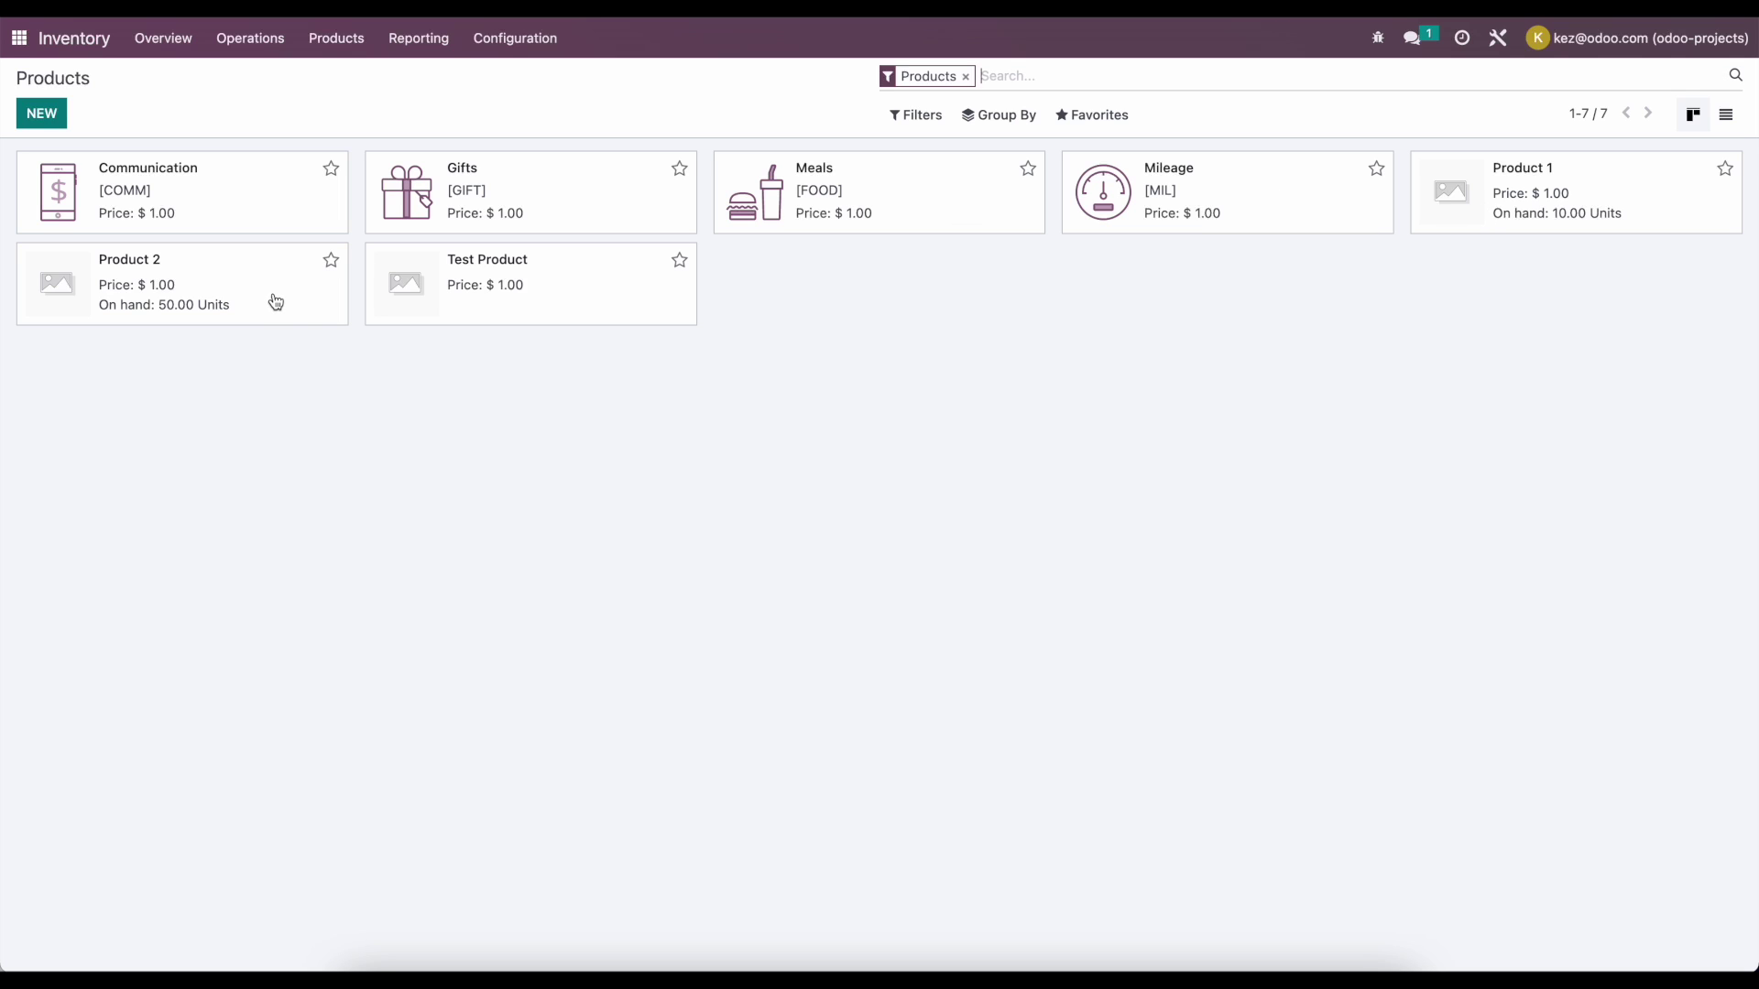
click(451, 46)
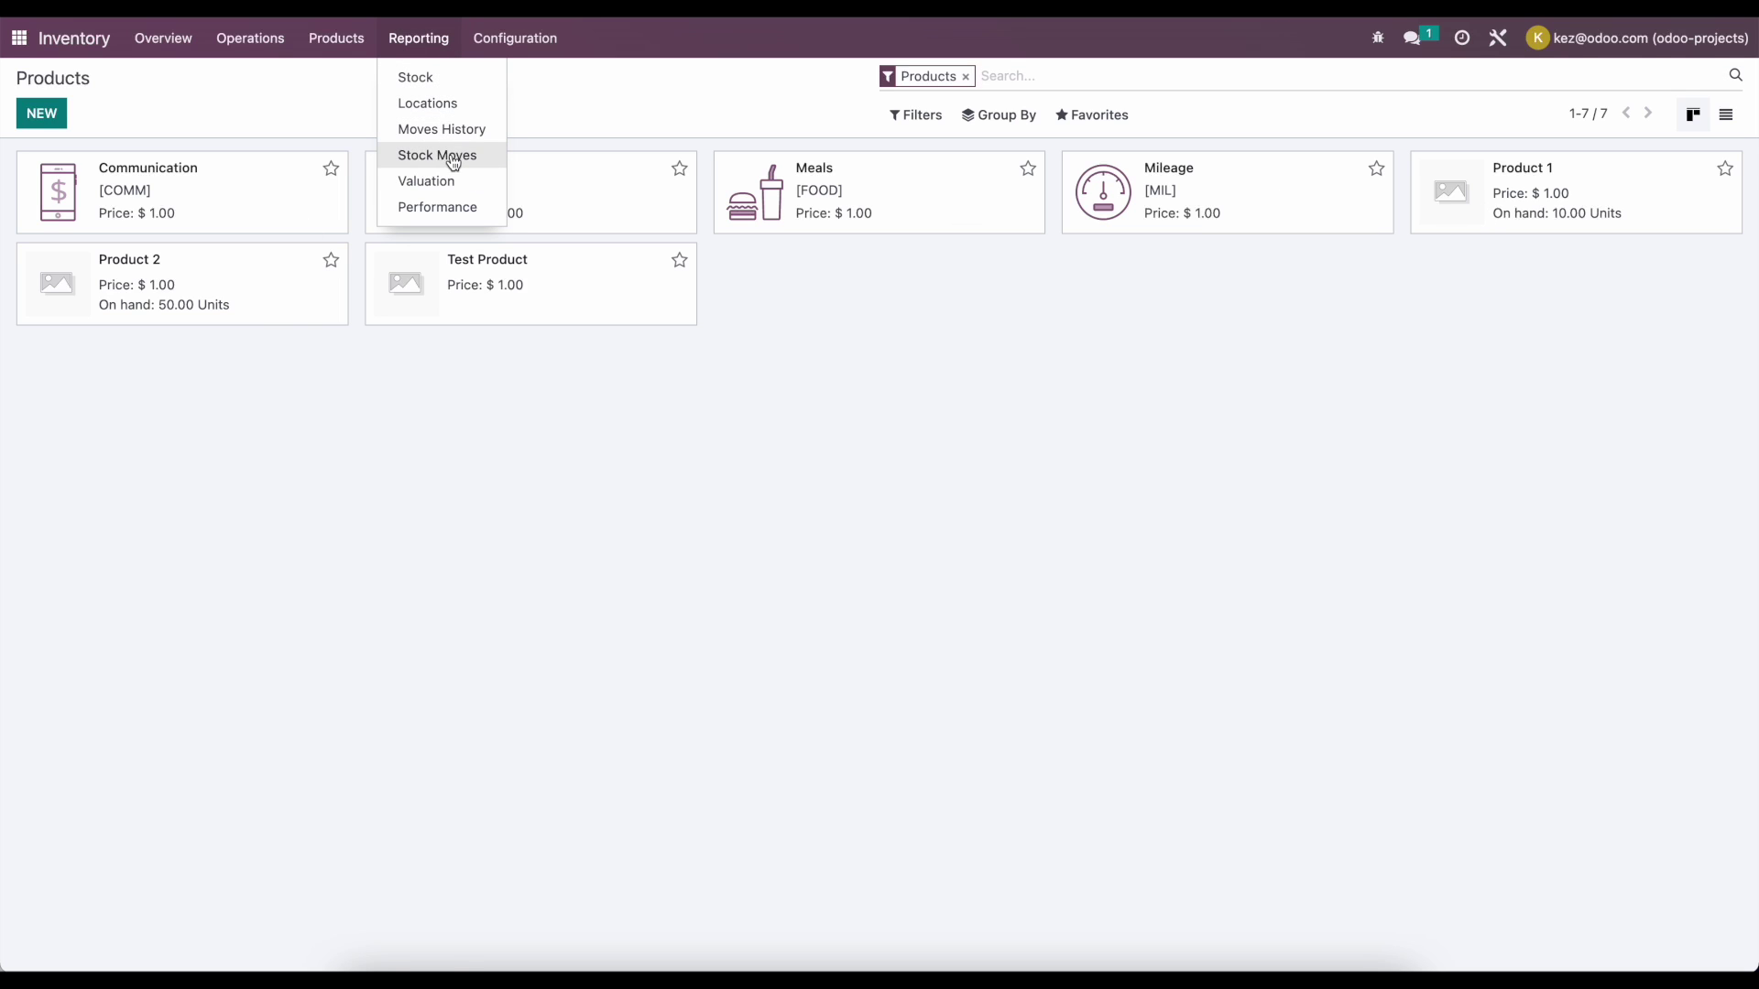
click(453, 182)
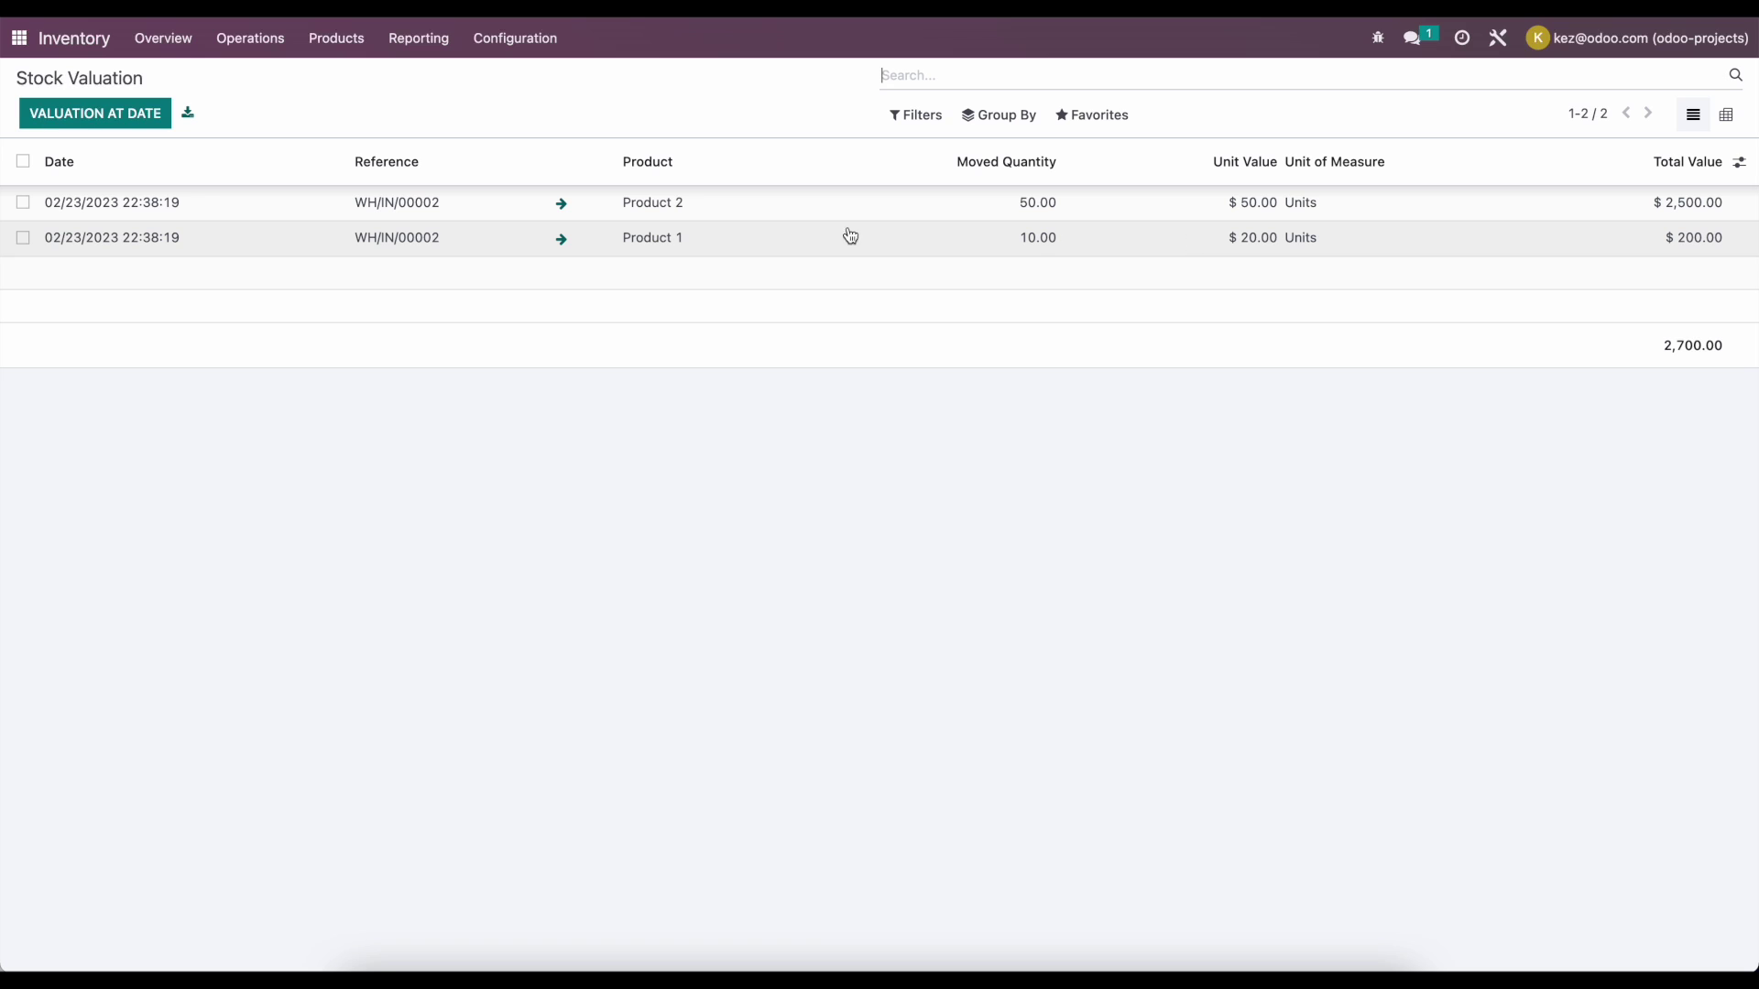
click(687, 206)
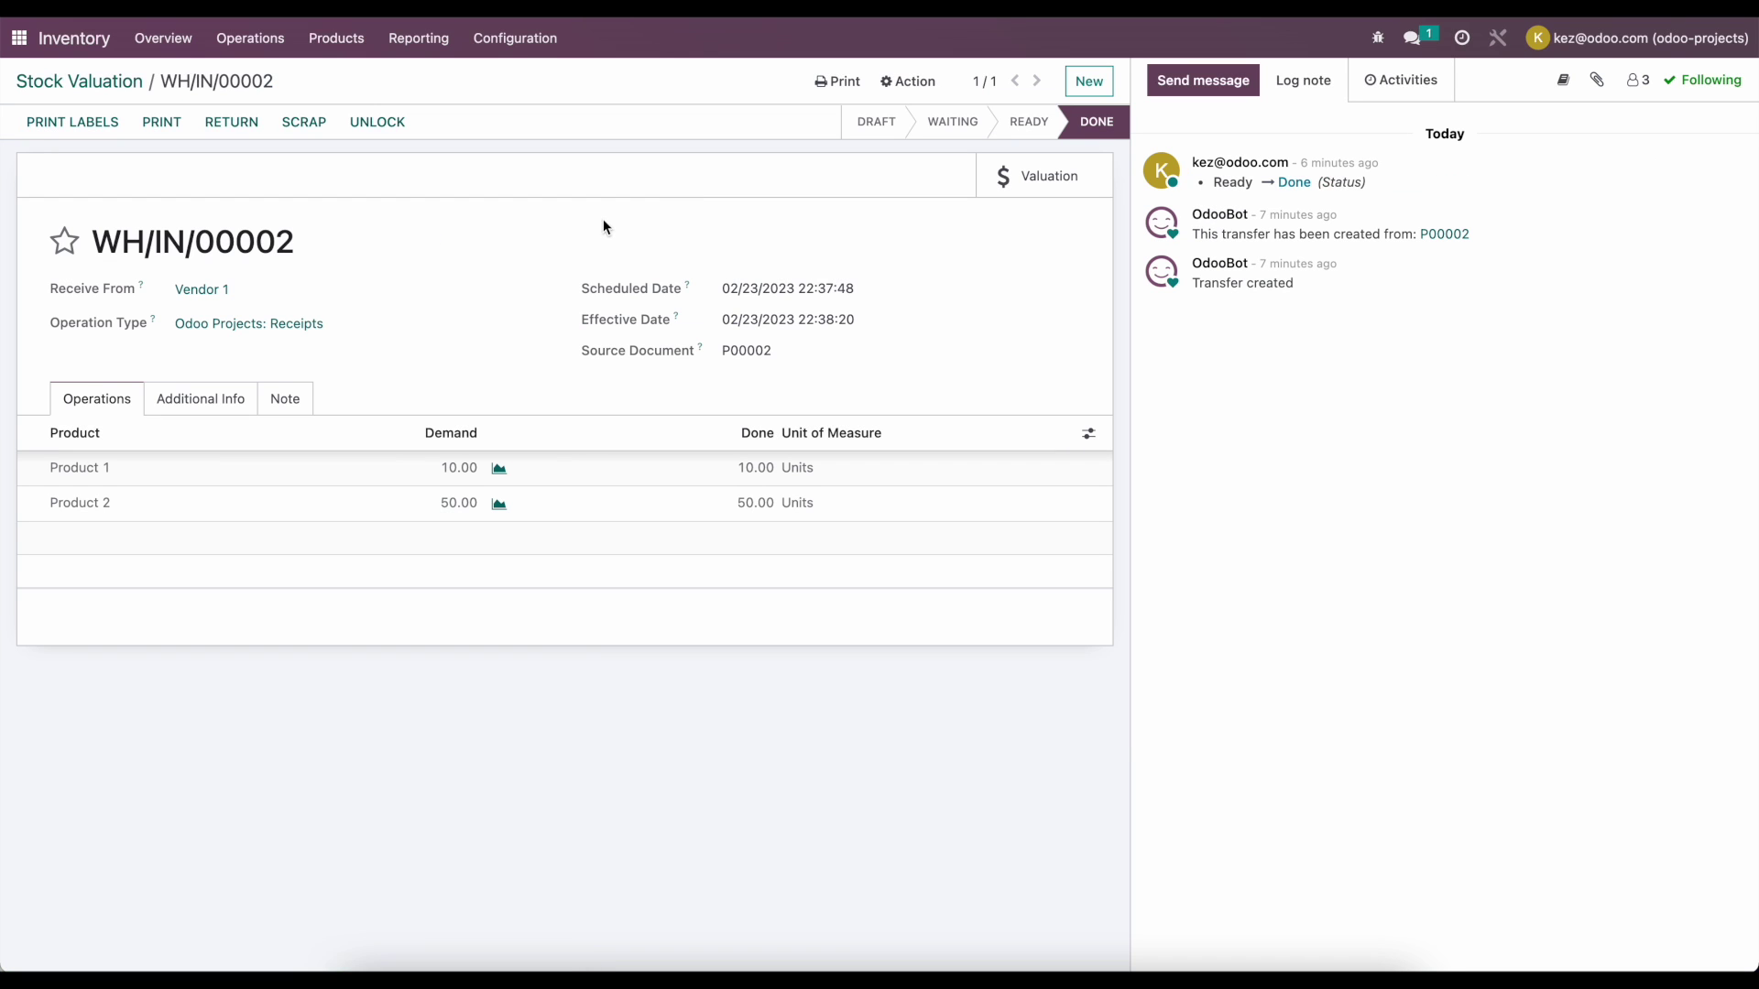
click(337, 37)
click(339, 79)
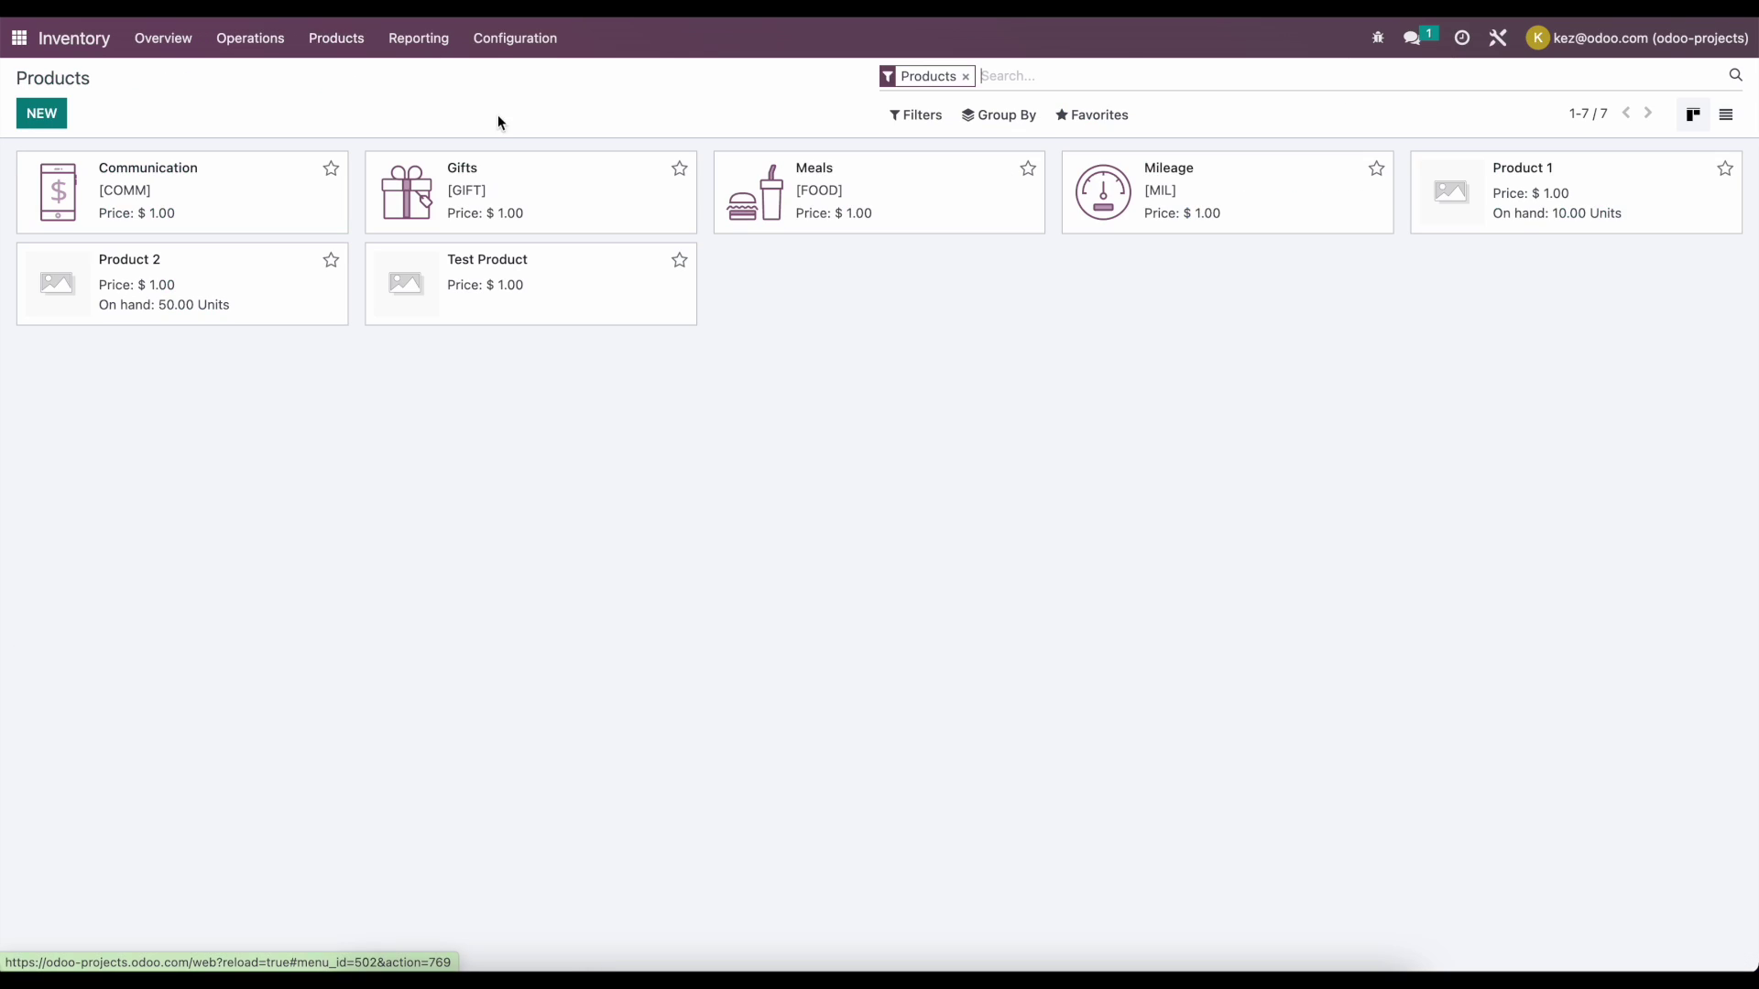
Check the Product 1 and Product 2 forms ($50.00 cost), then open Stock Valuation
click(1498, 197)
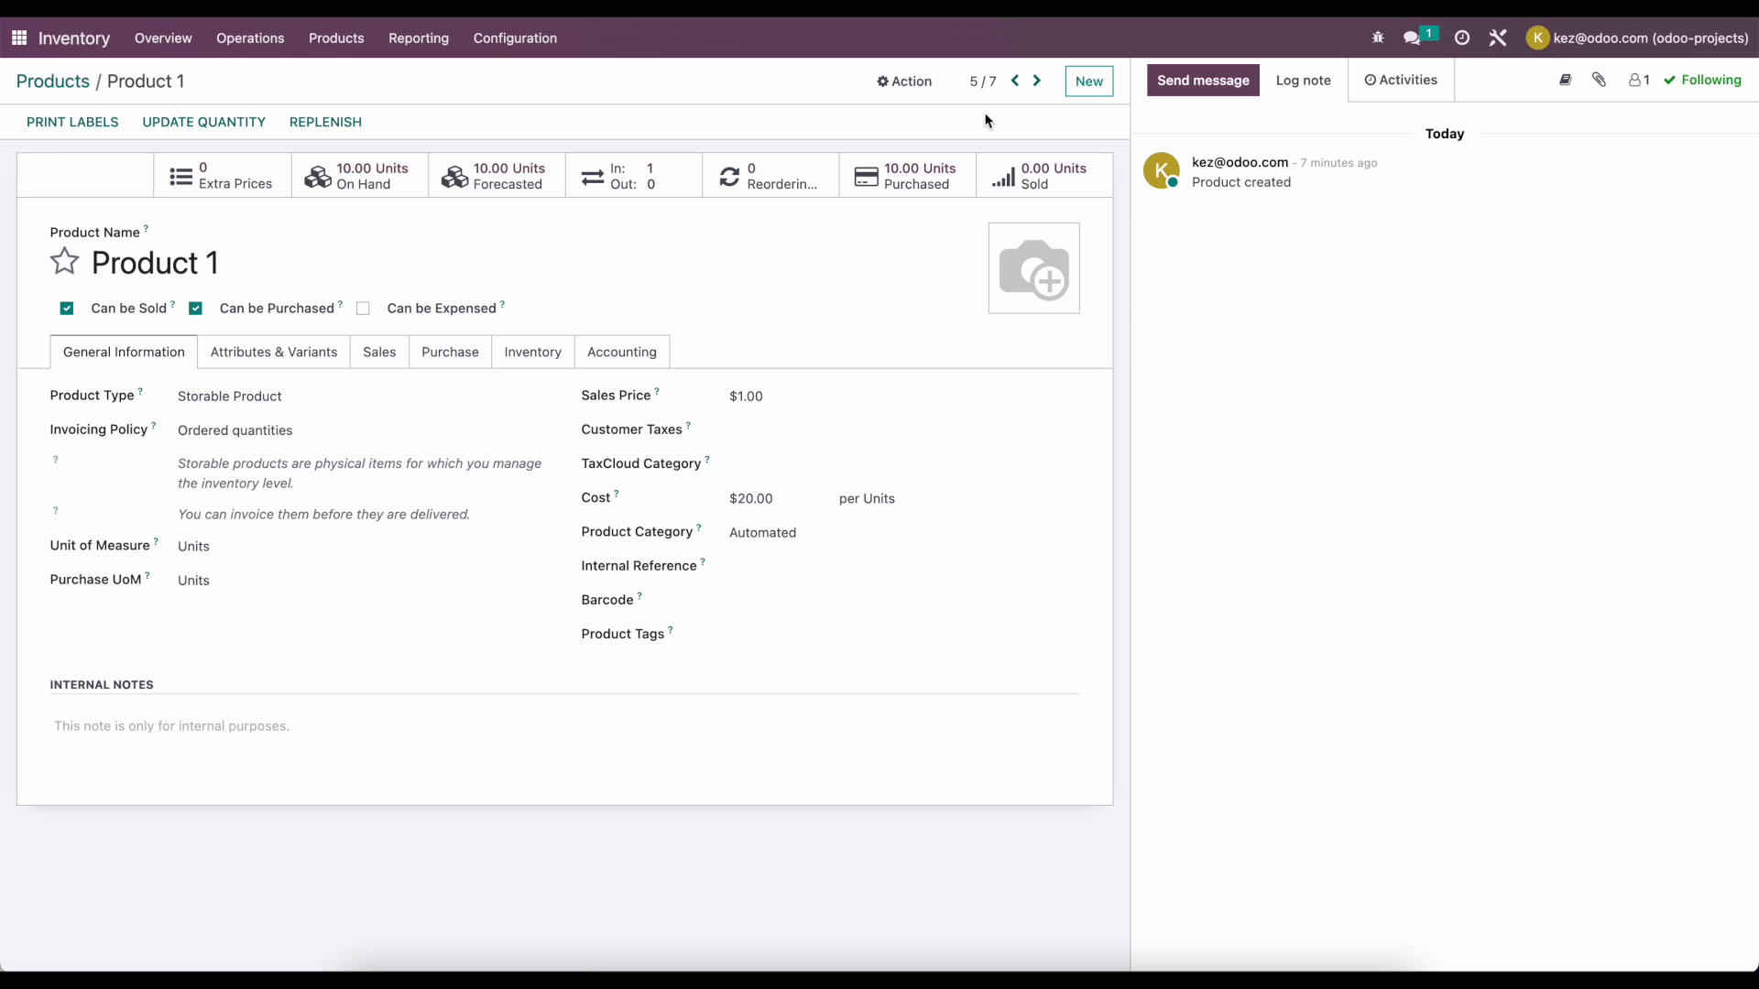
click(1039, 85)
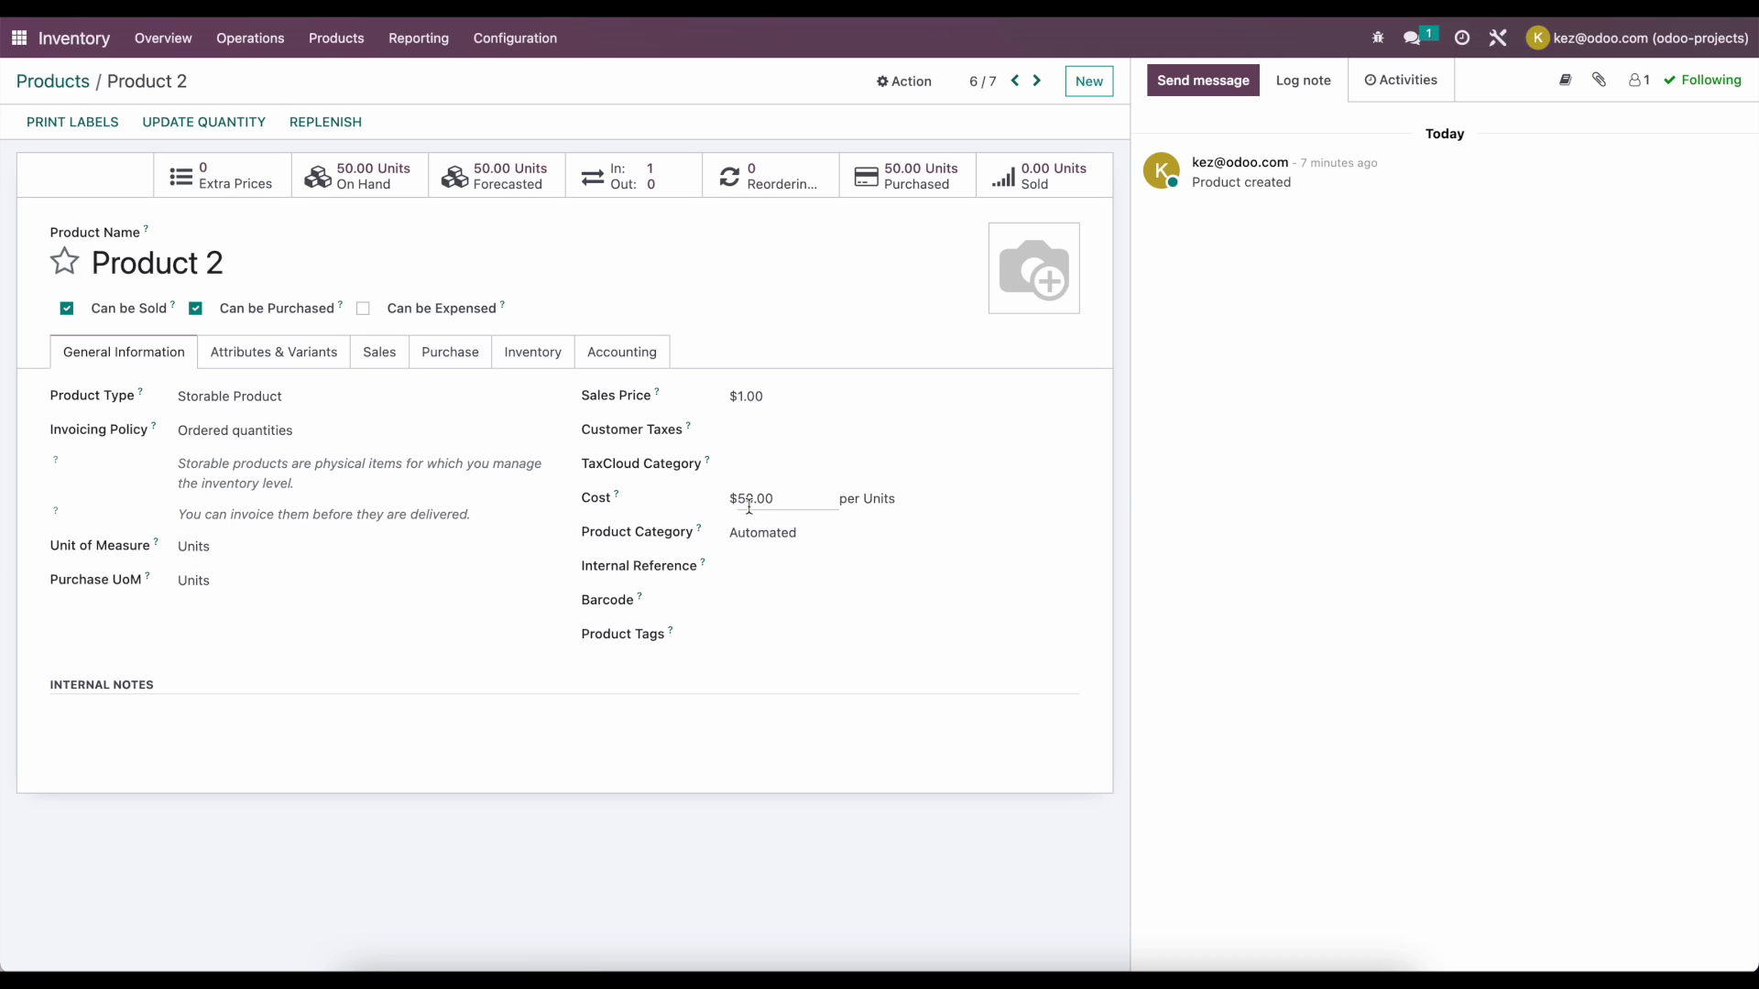
click(419, 37)
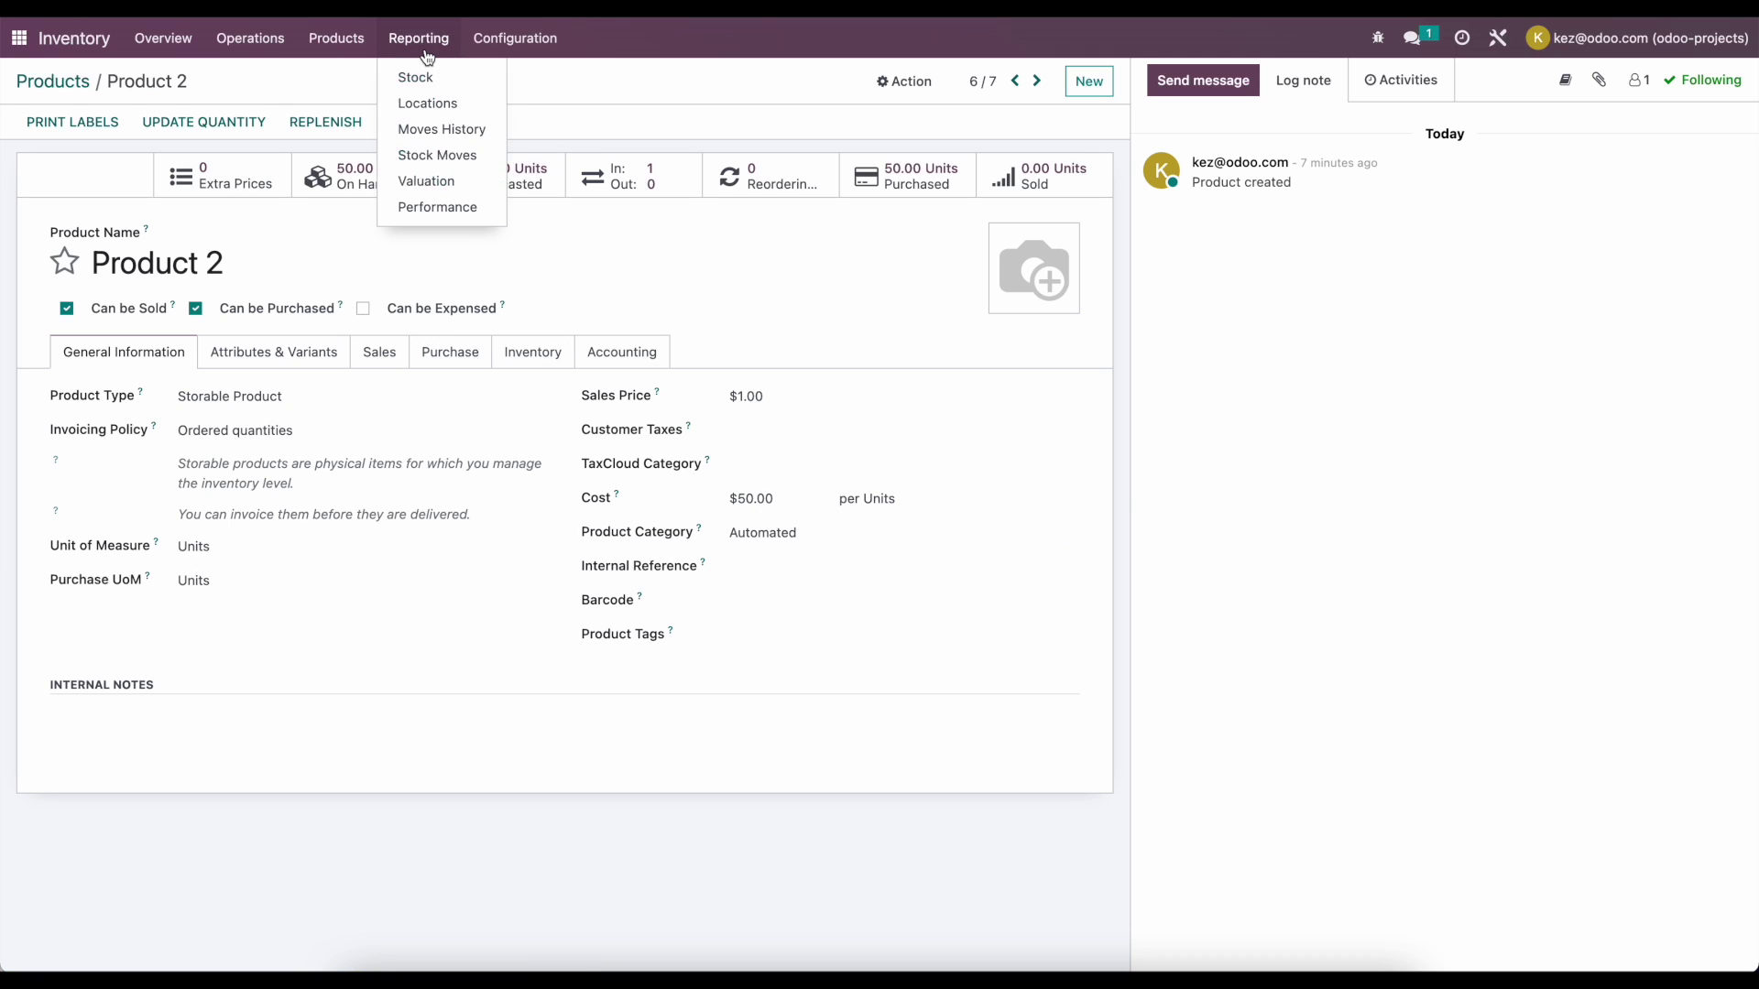
click(433, 181)
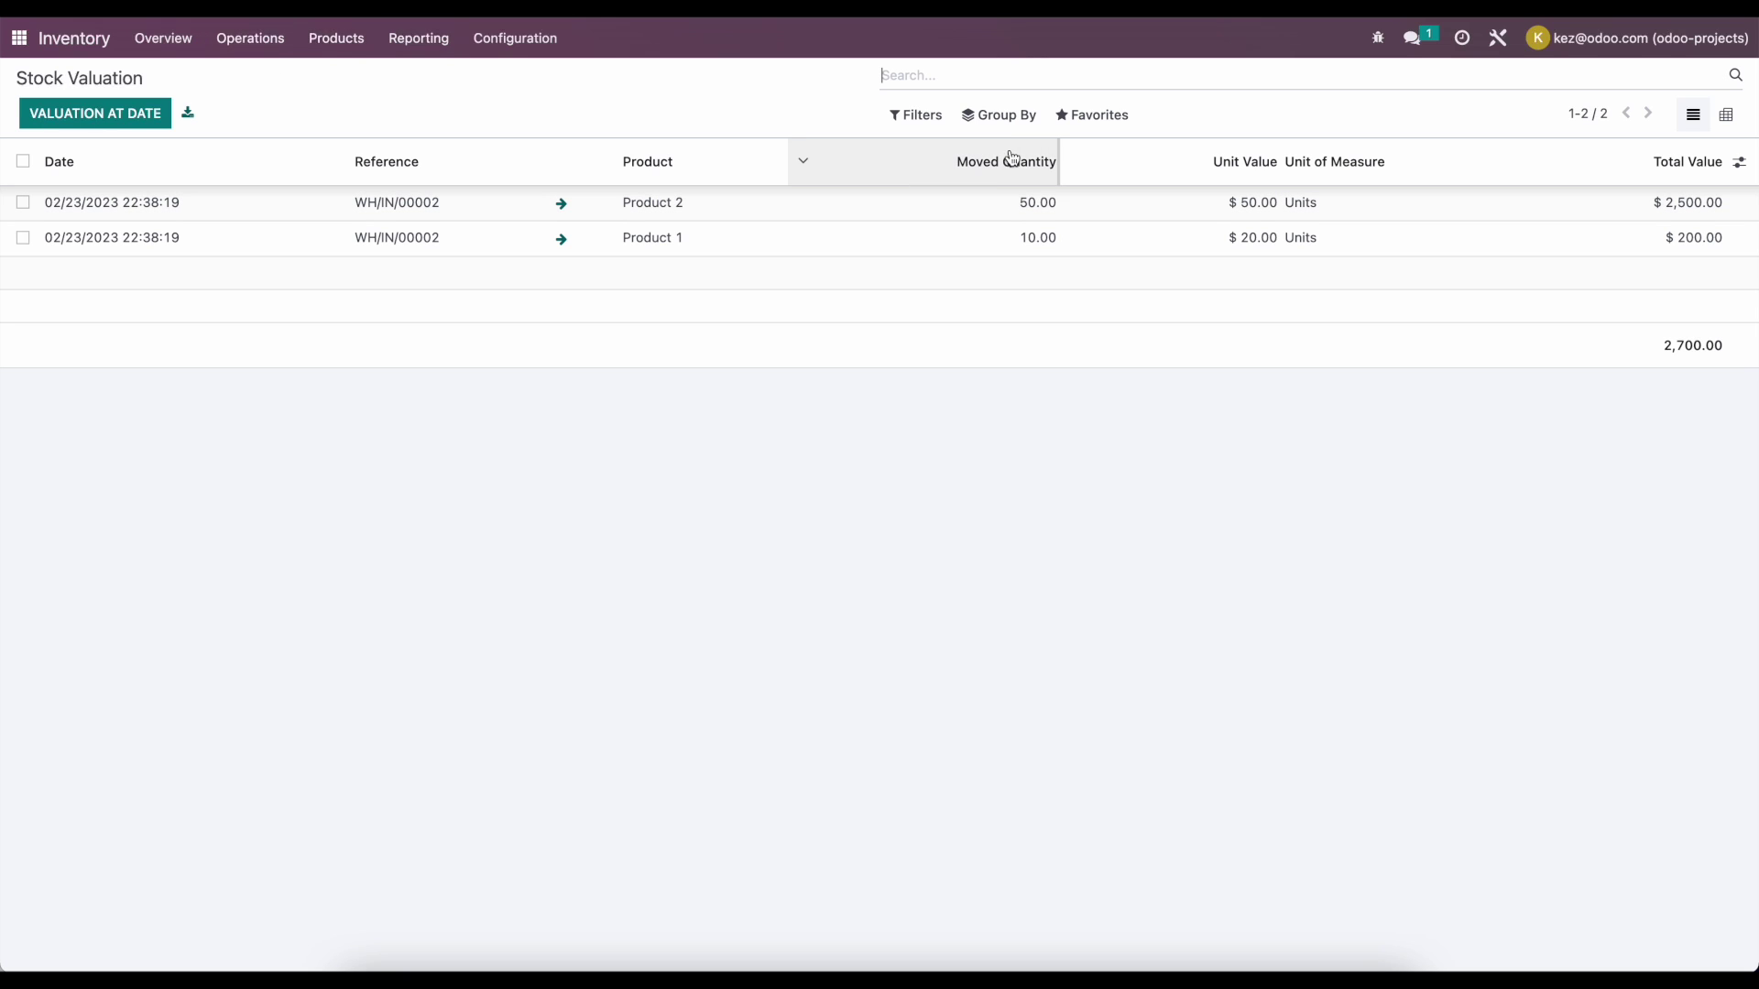
Group valuation lines by product and expand Product 1 (200.00) and Product 2 (2,500.00)
click(1011, 119)
click(1006, 149)
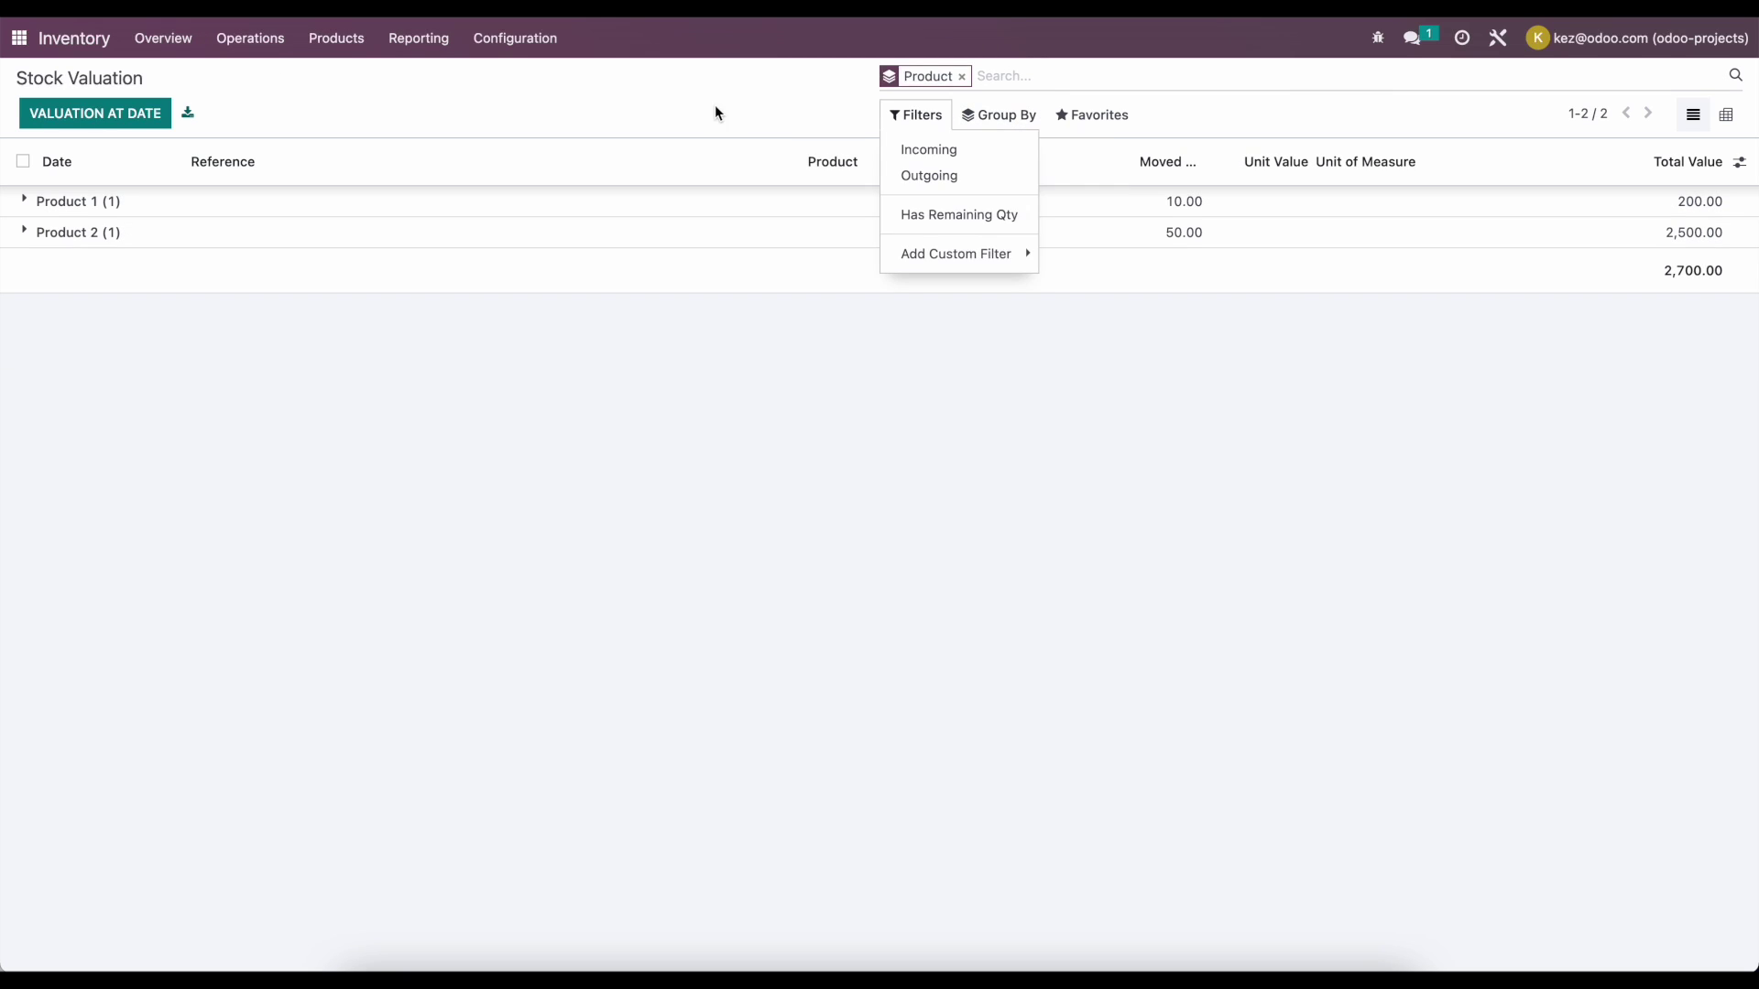
click(714, 107)
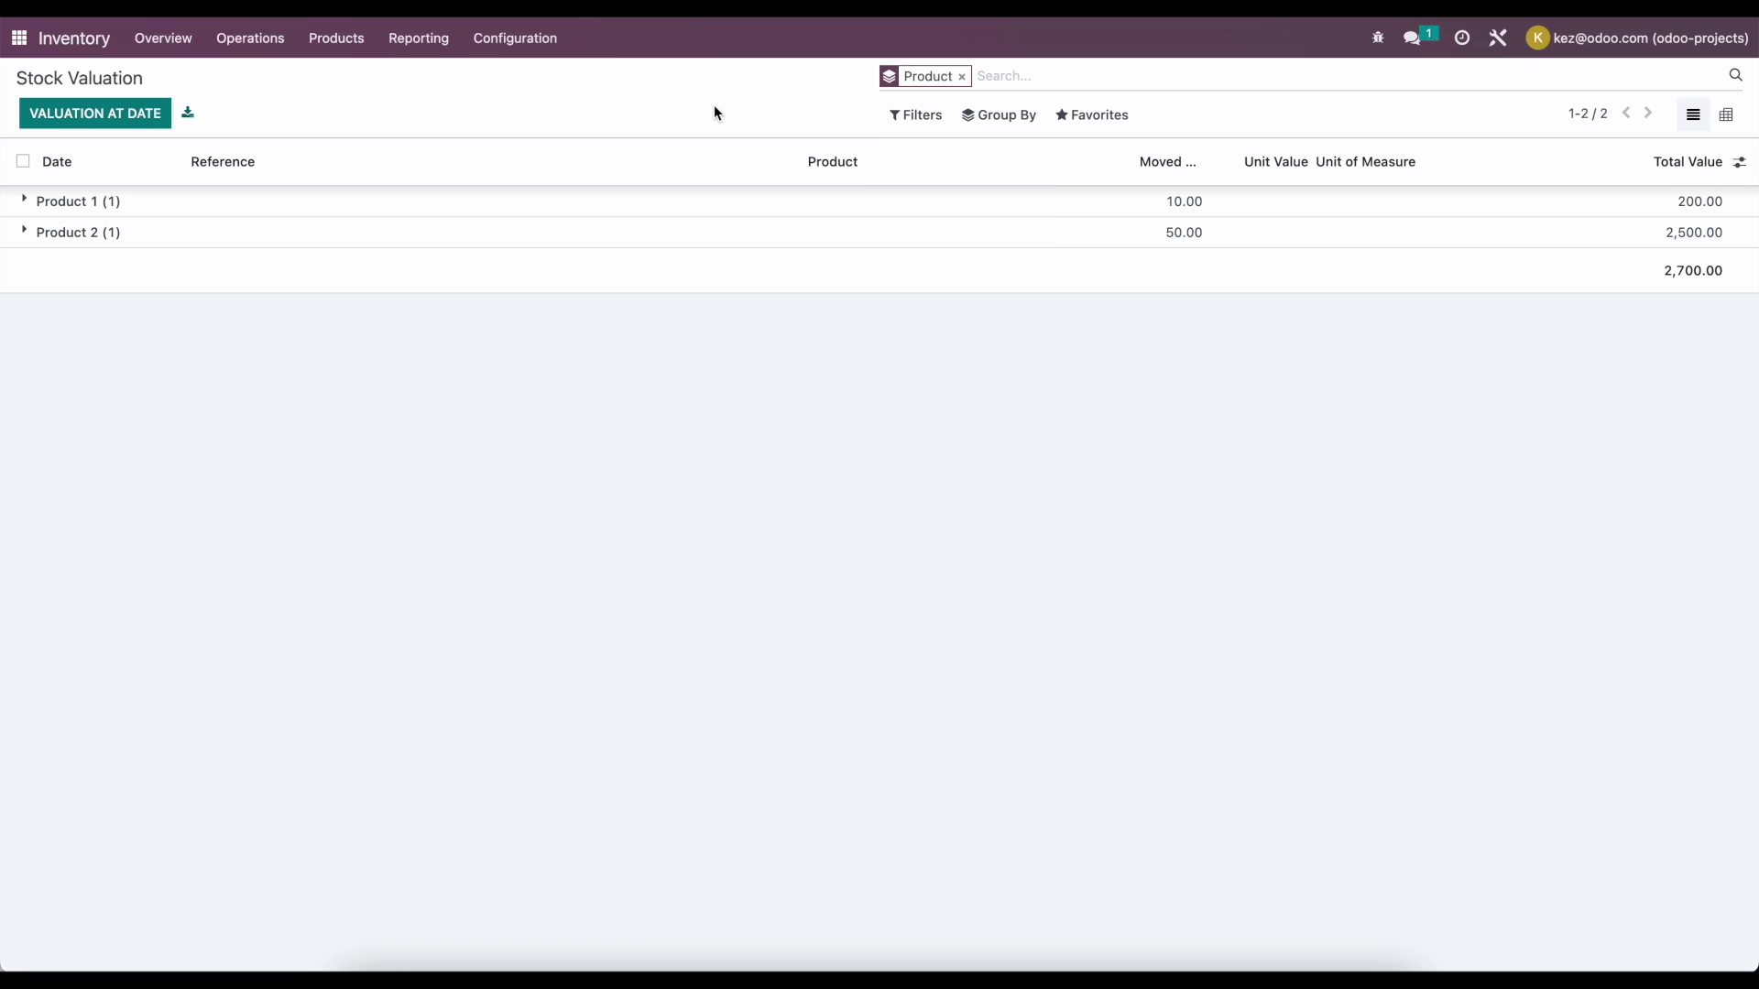
click(181, 205)
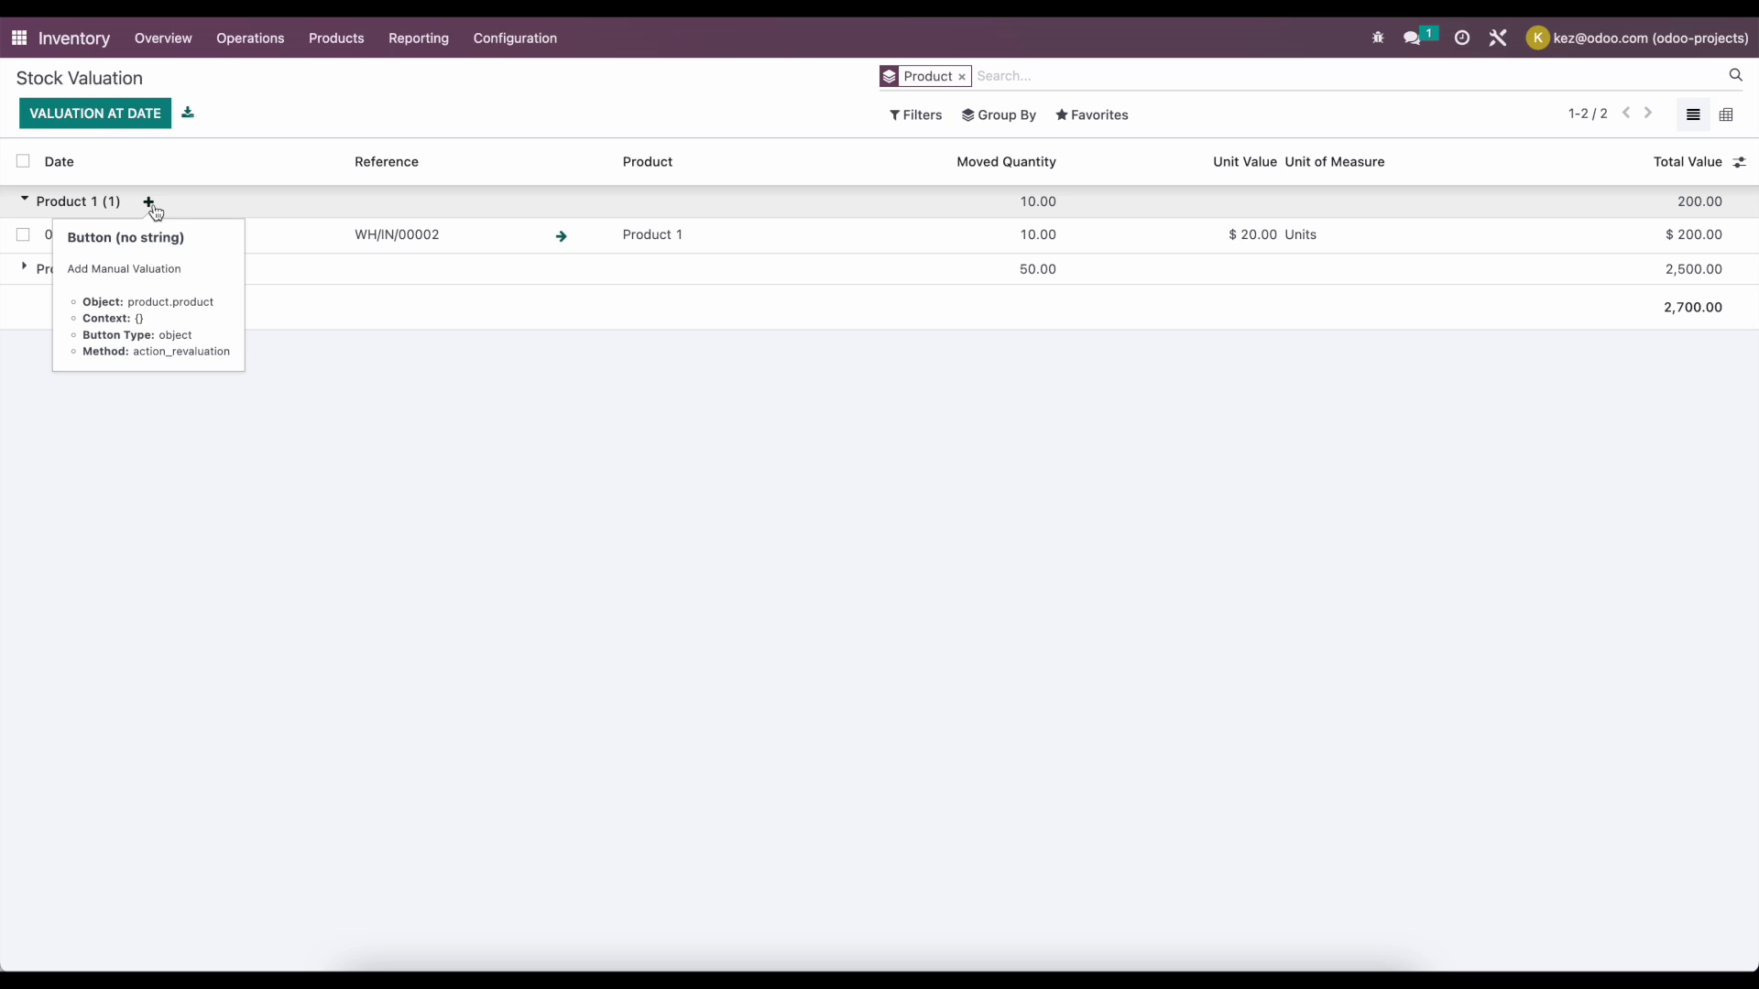
click(173, 273)
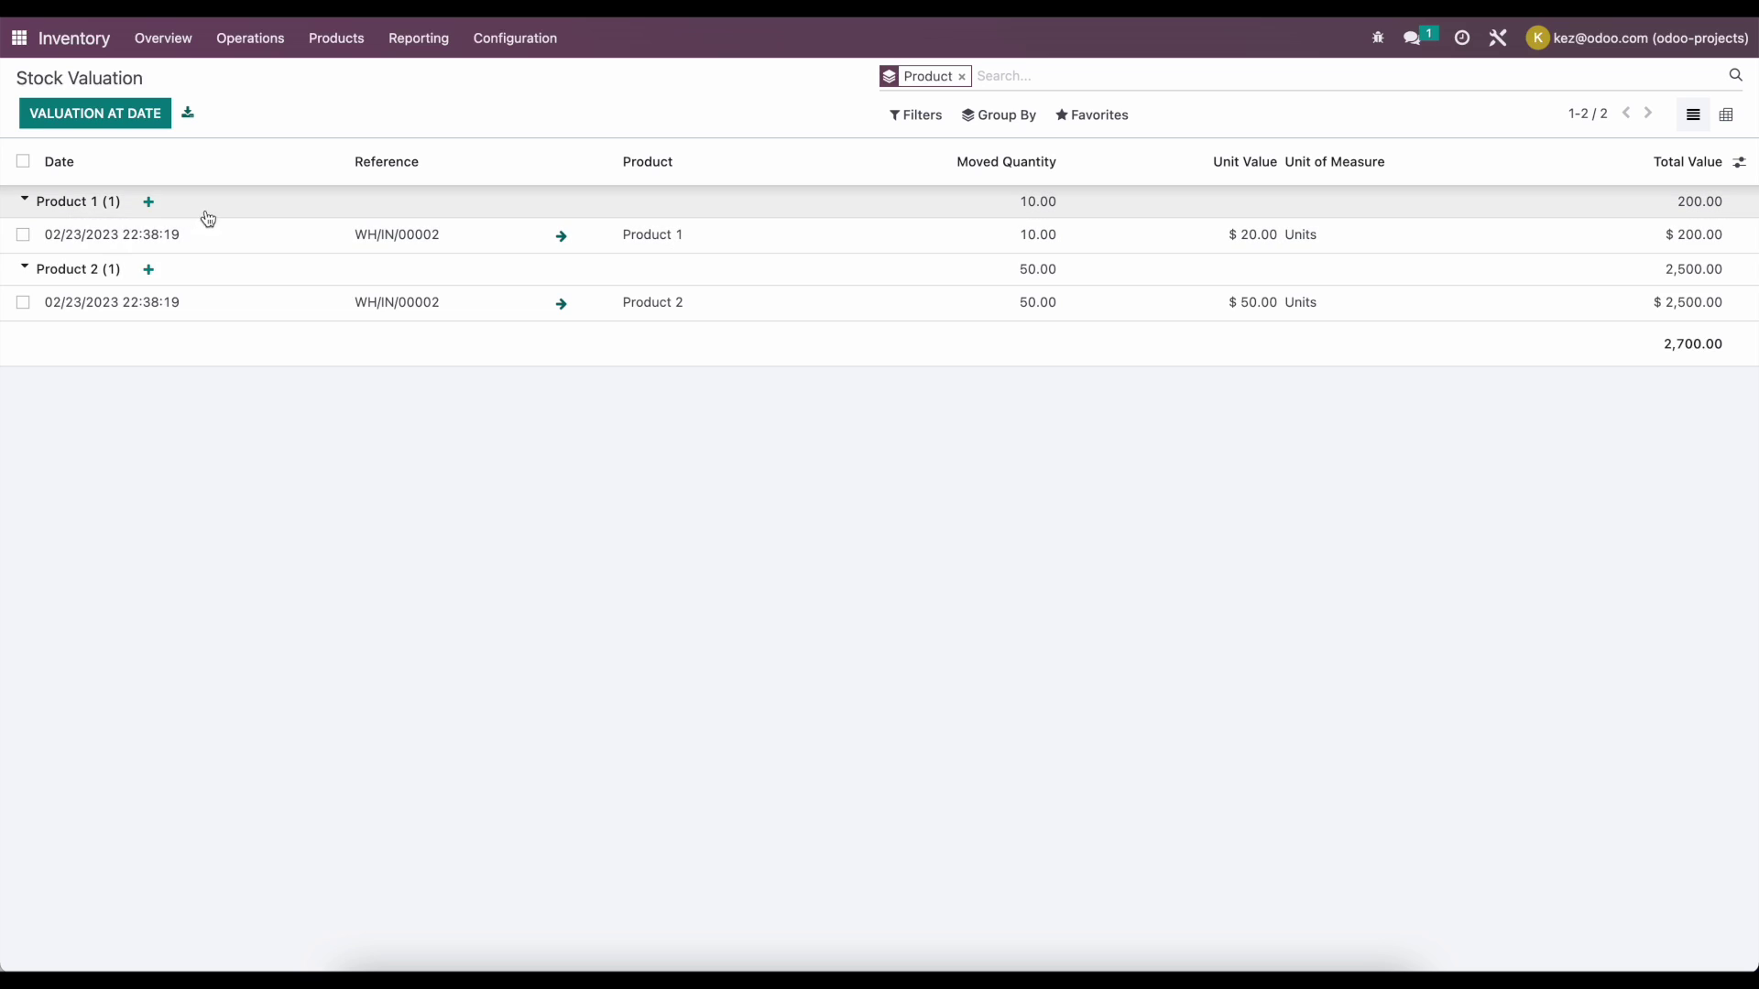
Revalue Product 1 by adding $5.00 (to $205.00) with reason 'Interwarehouse transit'
click(149, 202)
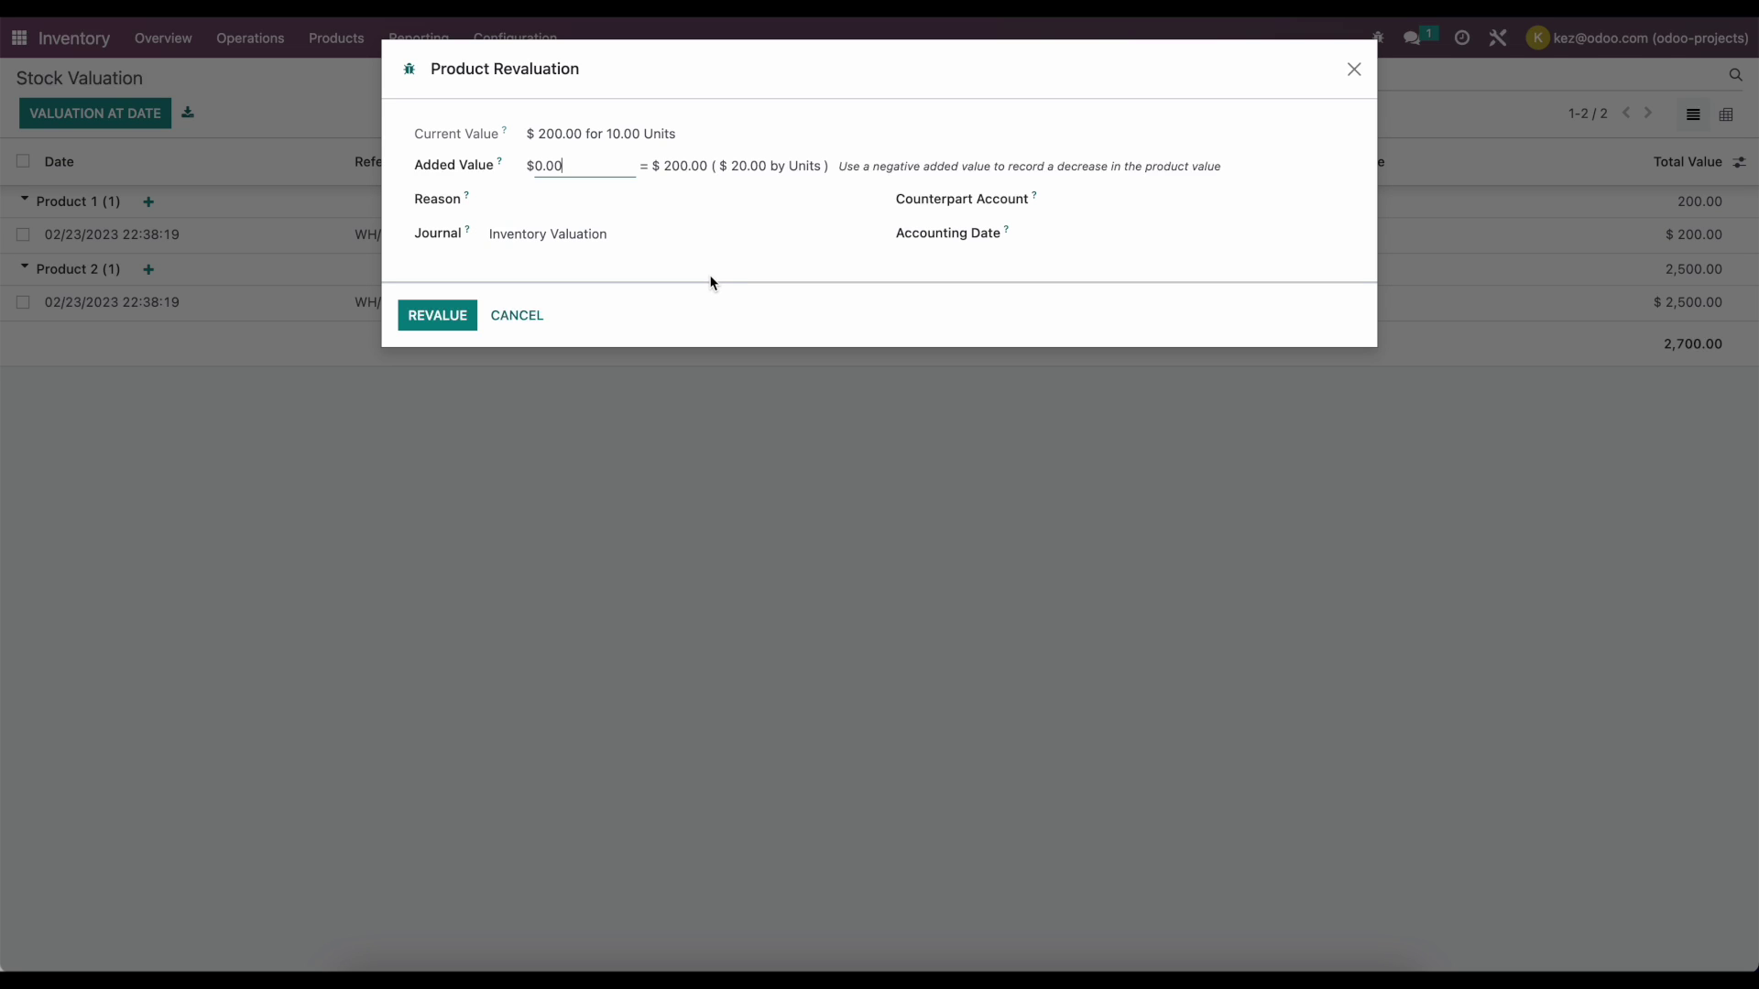
key(Tab)
text(5)
click(711, 282)
drag(690, 166, 656, 167)
click(723, 151)
click(530, 203)
text(Interwar)
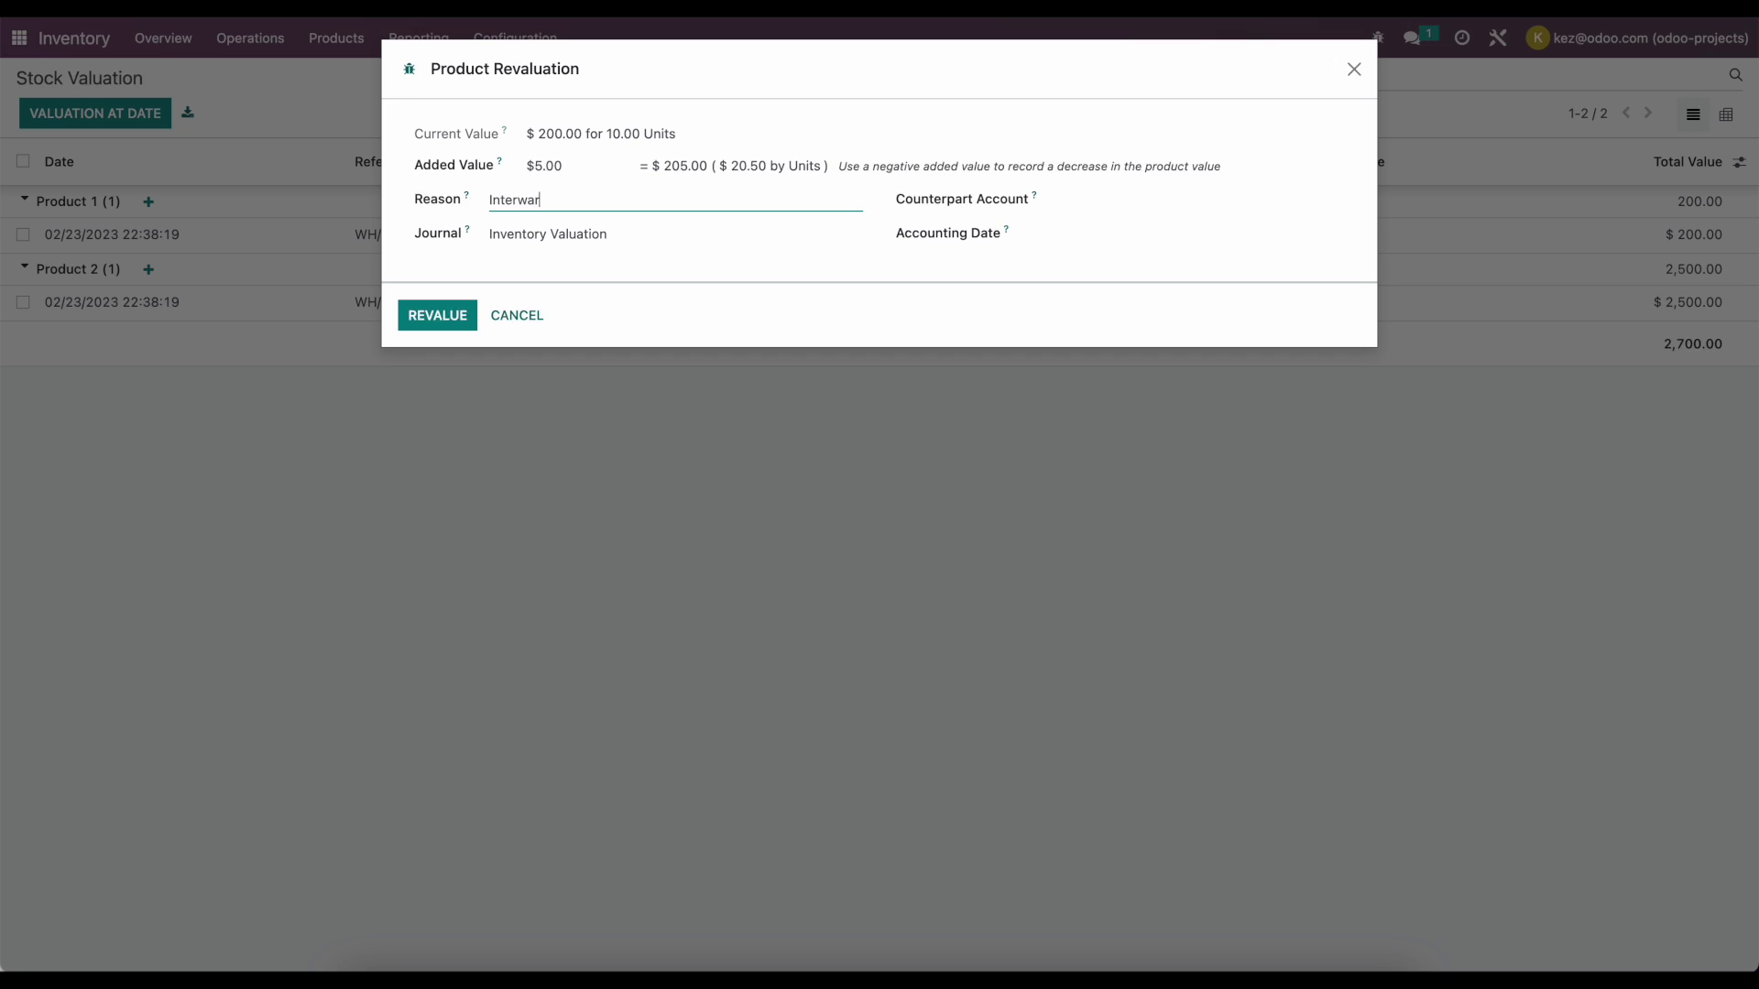
text(ehouse transit)
Set accounting date 02/23/2023 and counterpart 600000 Expenses, then apply the Product 1 revaluation
click(788, 268)
click(1088, 237)
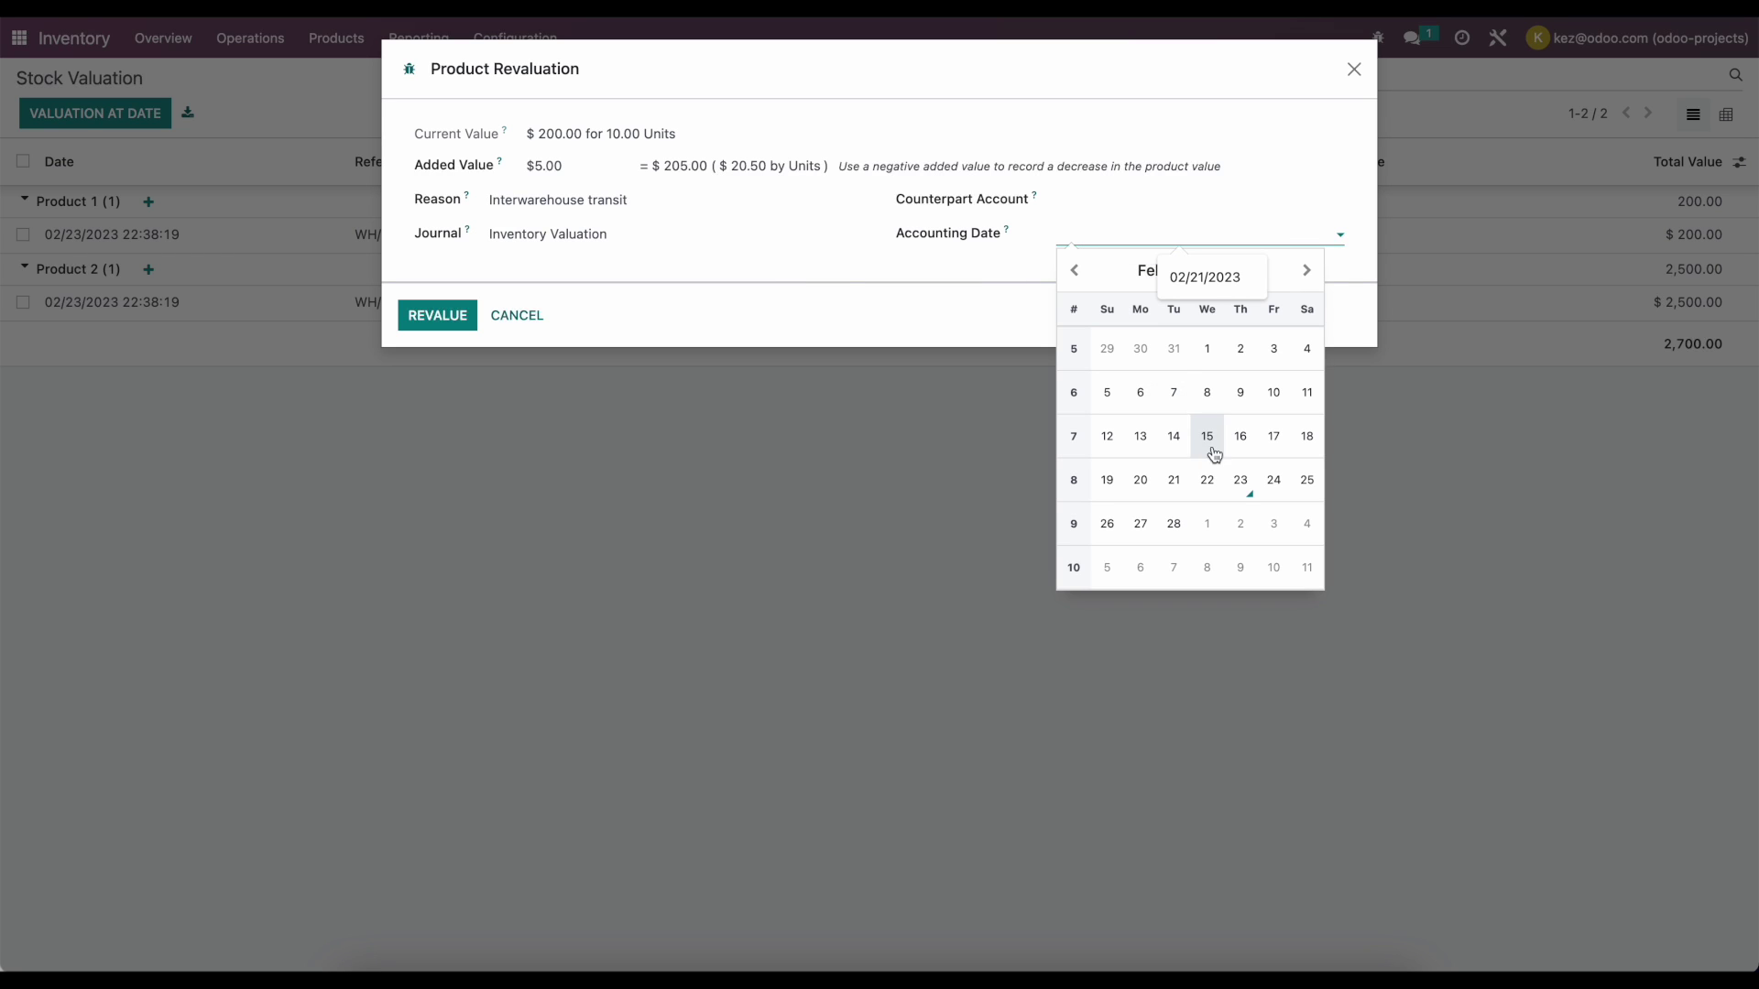
click(1246, 483)
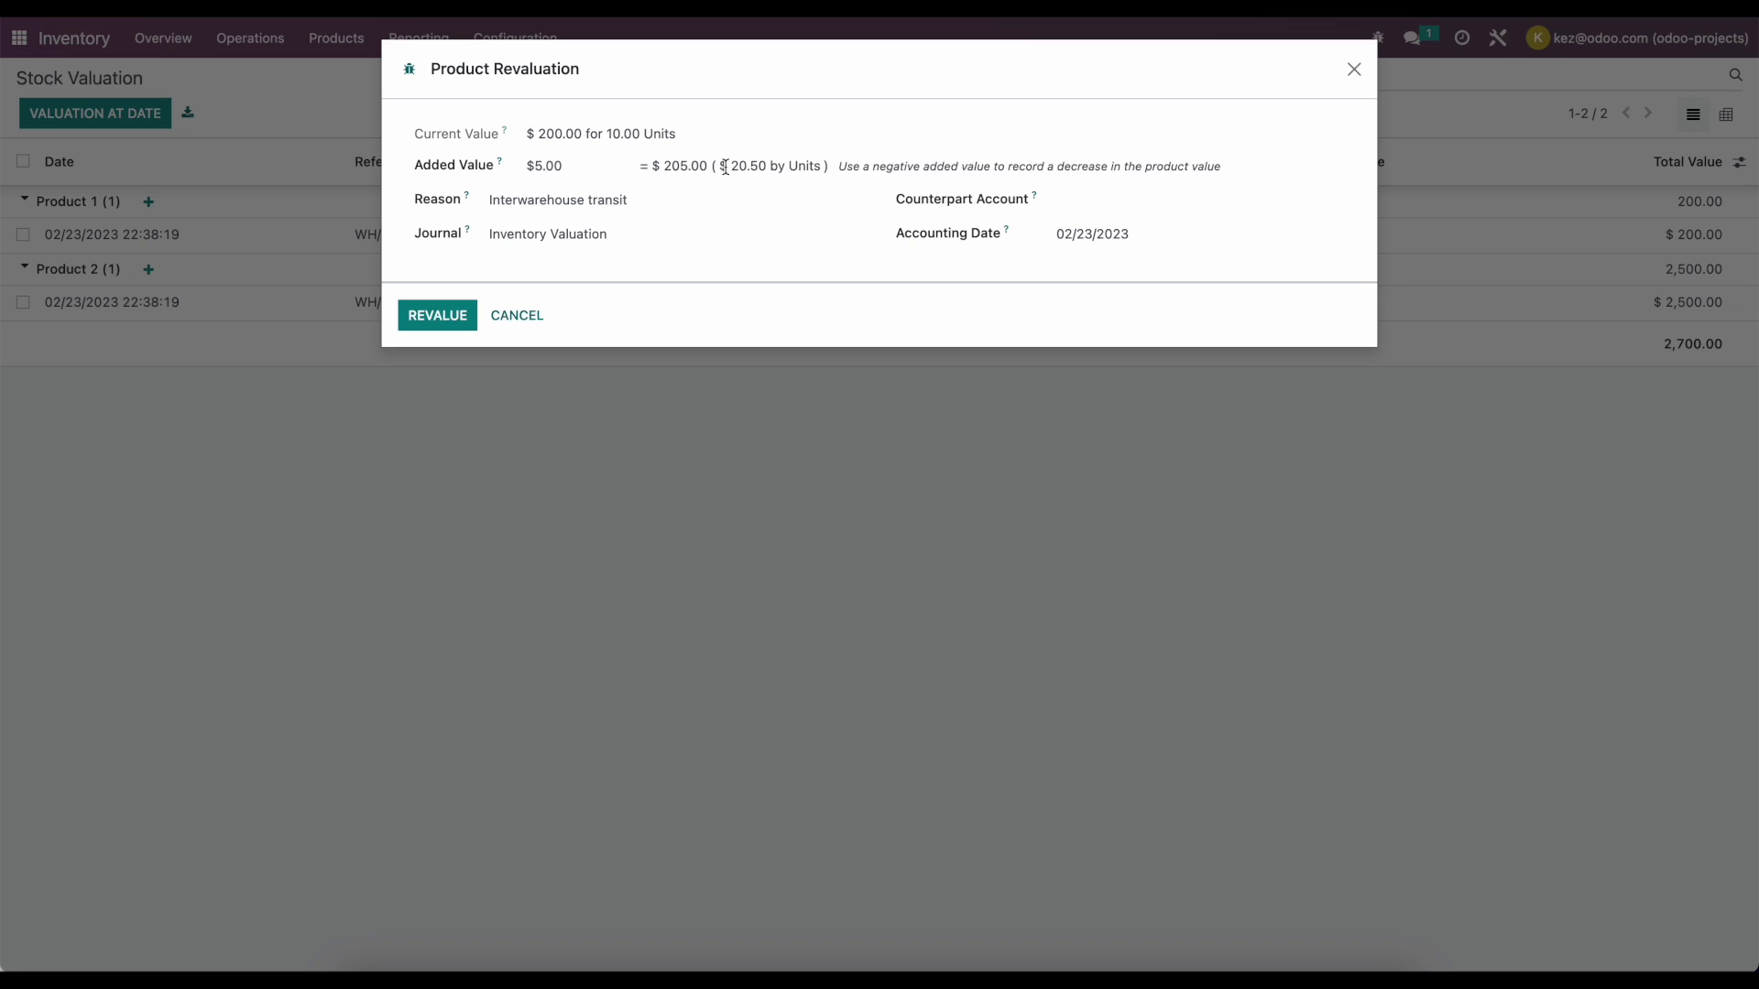
click(1089, 193)
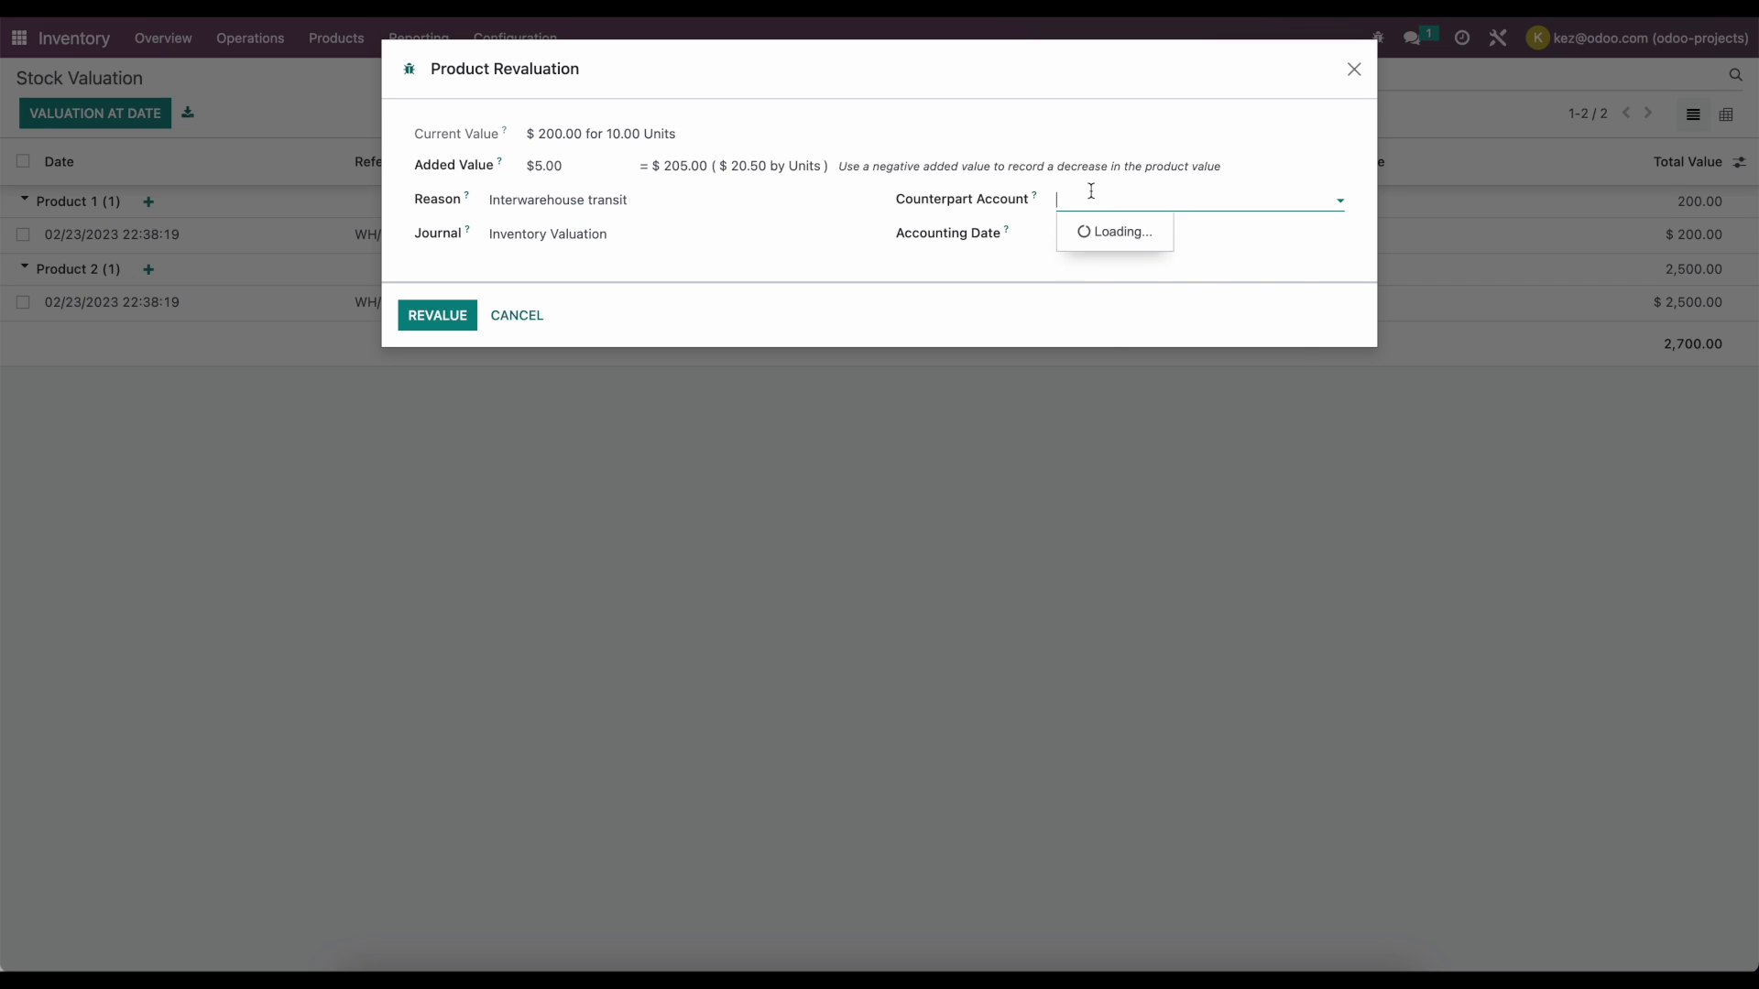
text(va)
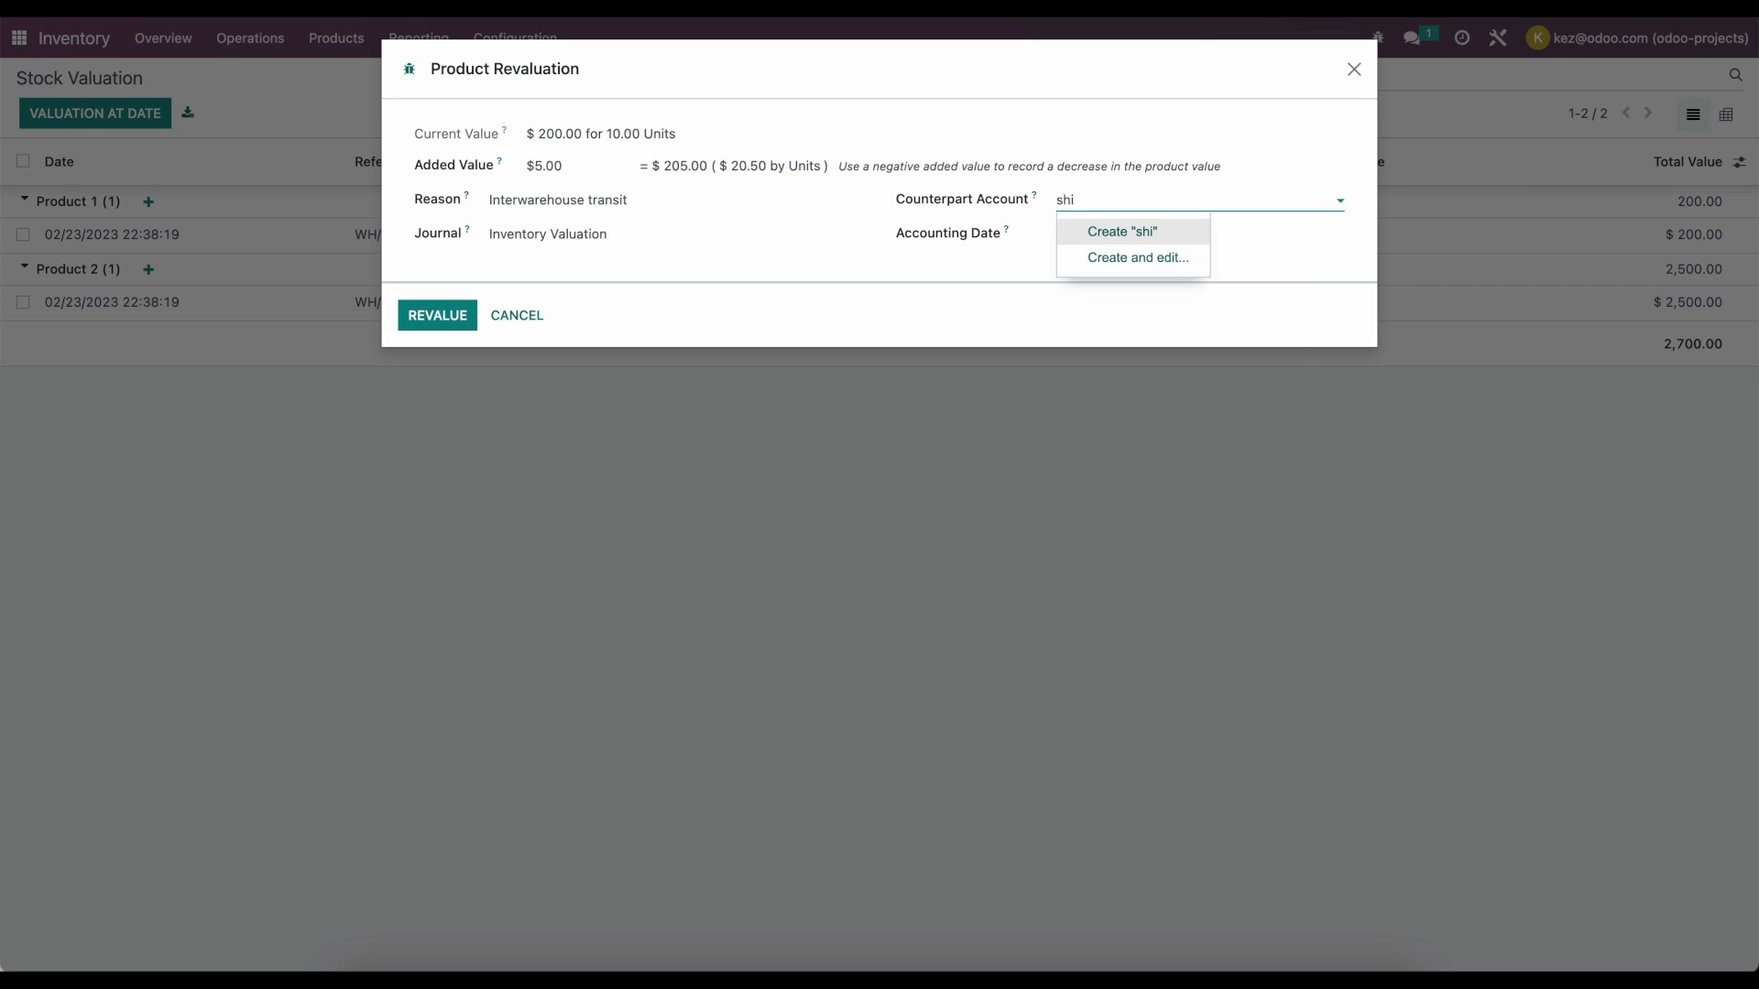
key(ctrl+a)
key(BackSpace)
text(exp)
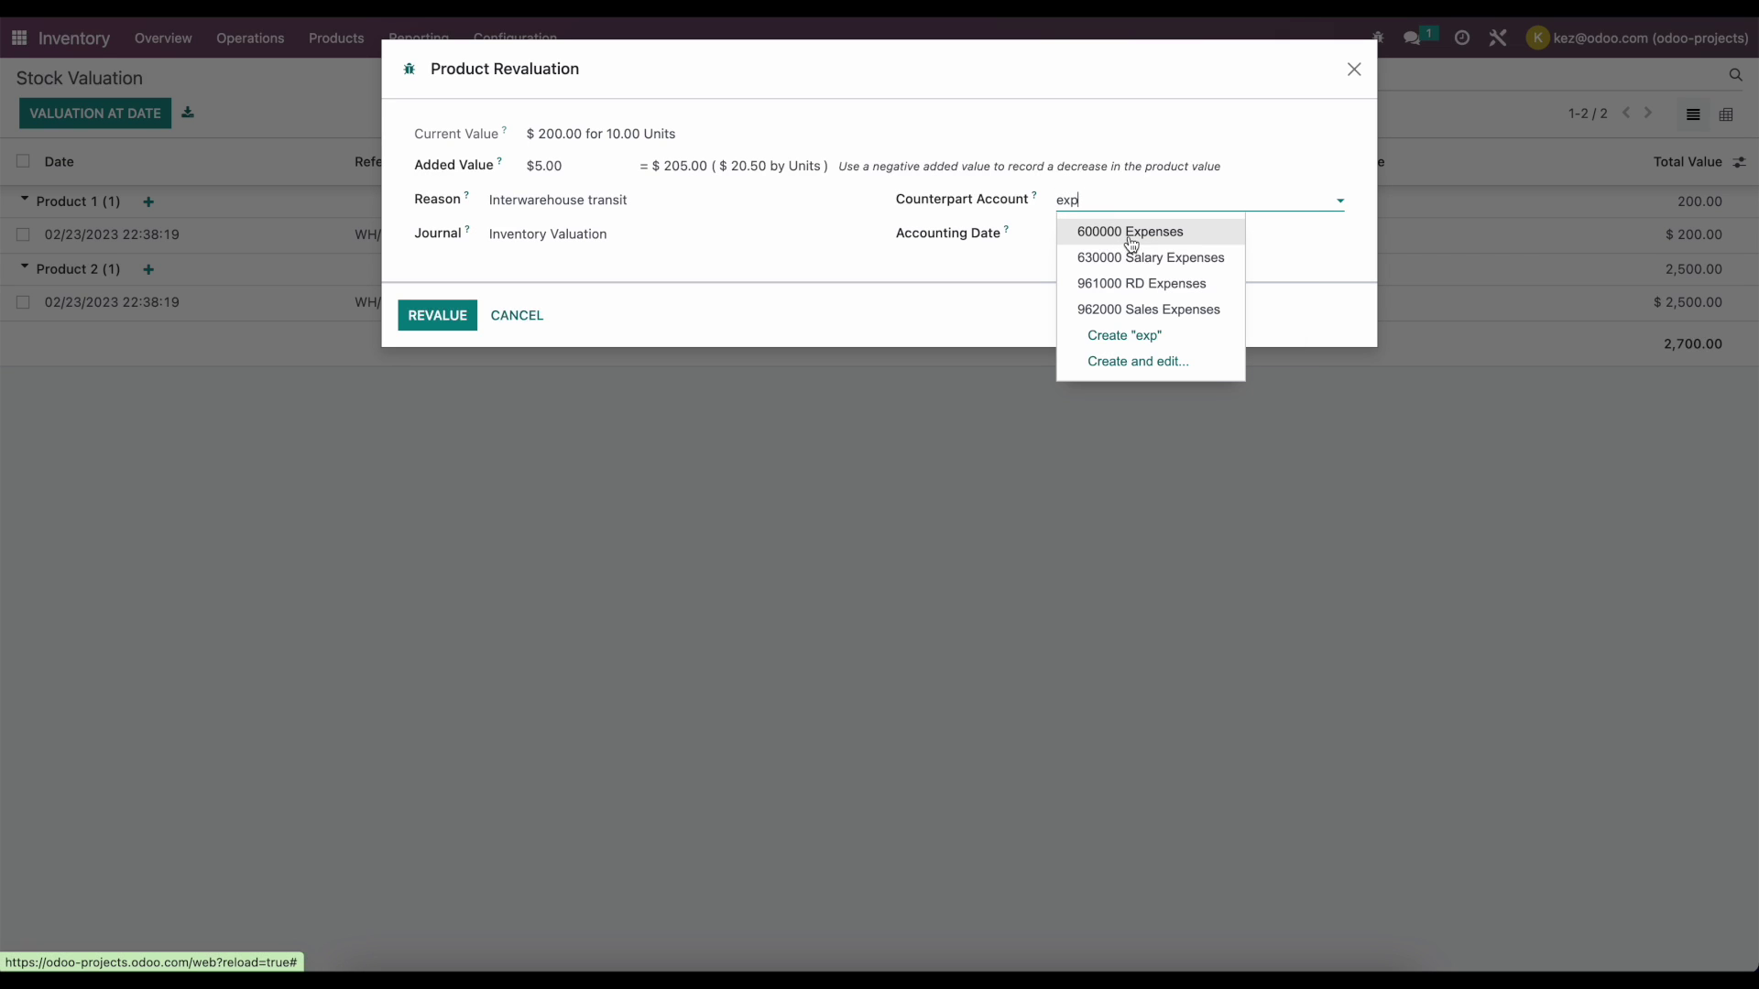
click(1109, 235)
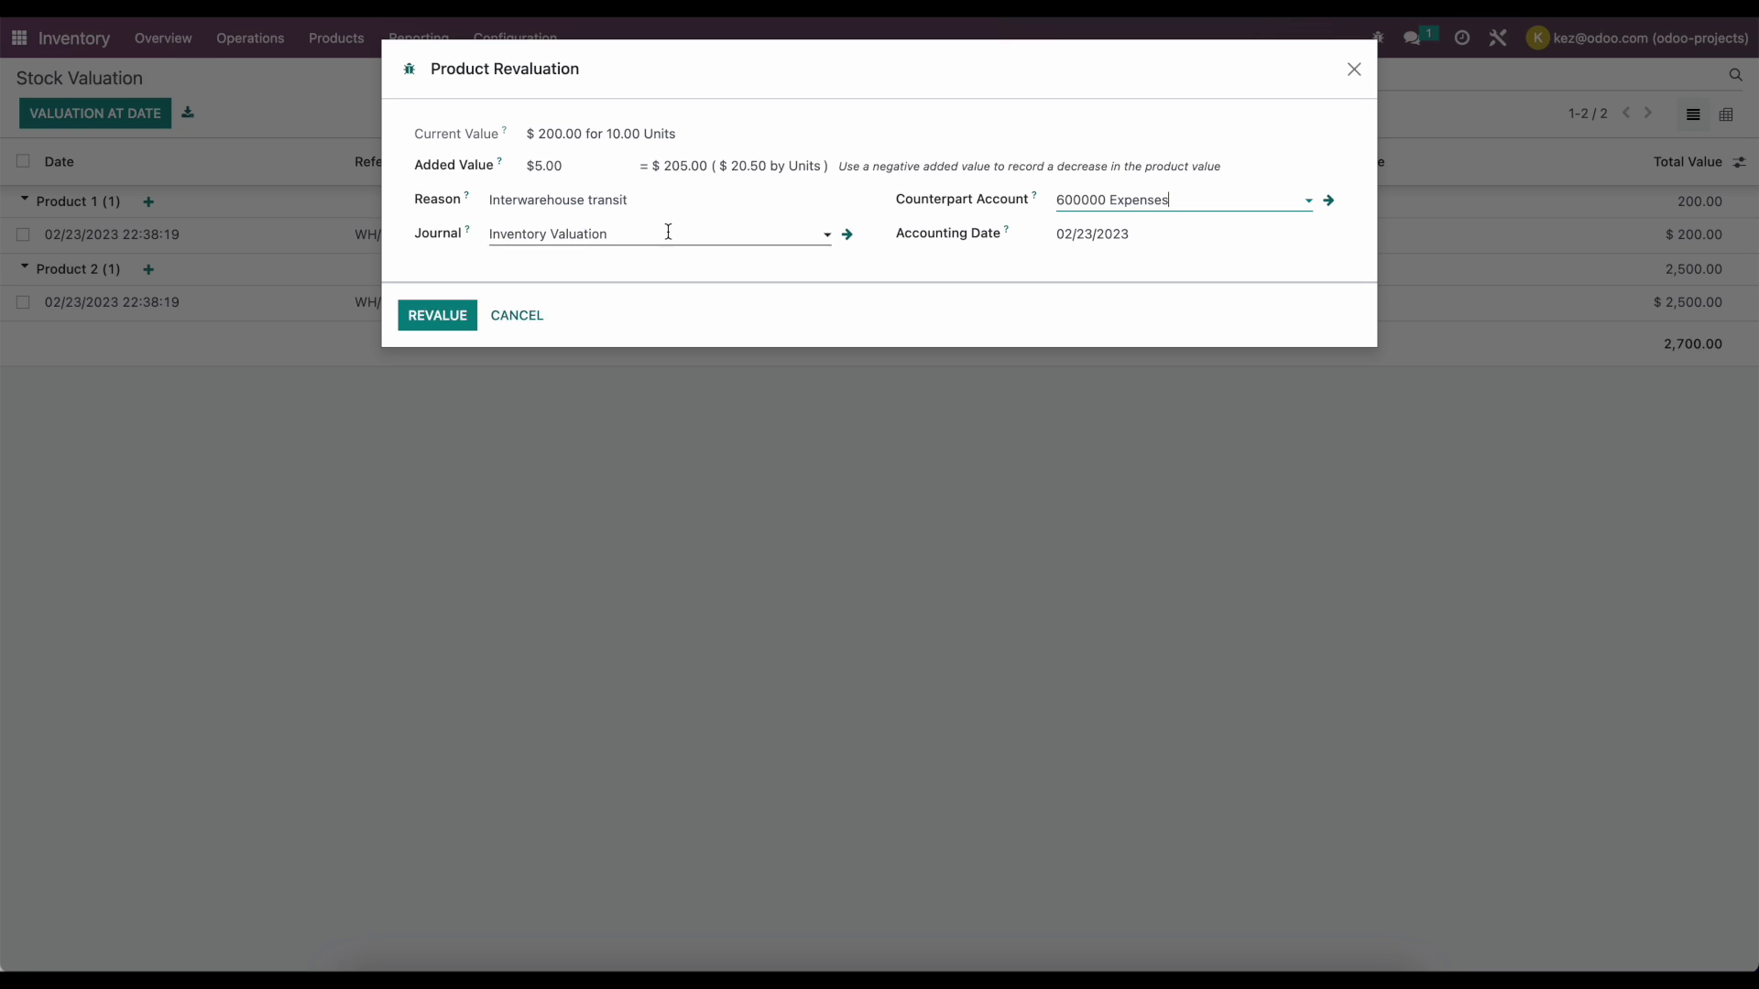
click(440, 315)
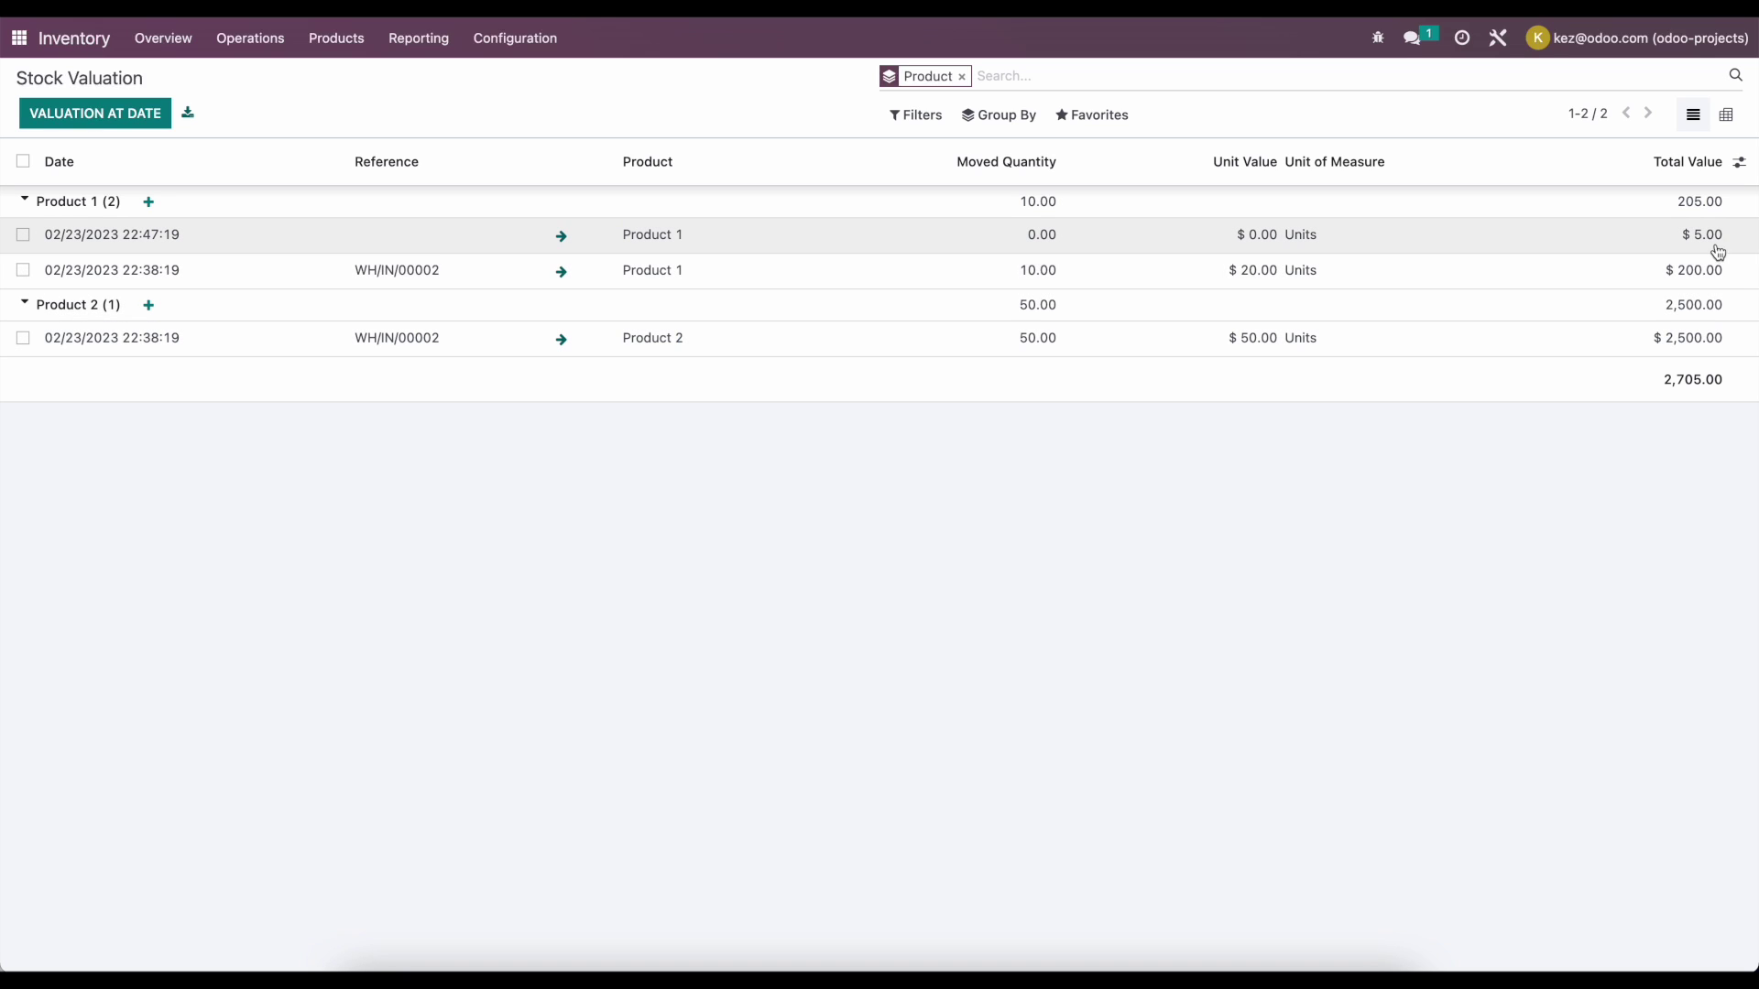
Collapse the Product 1 valuation lines, now totalling 205.00
click(1595, 203)
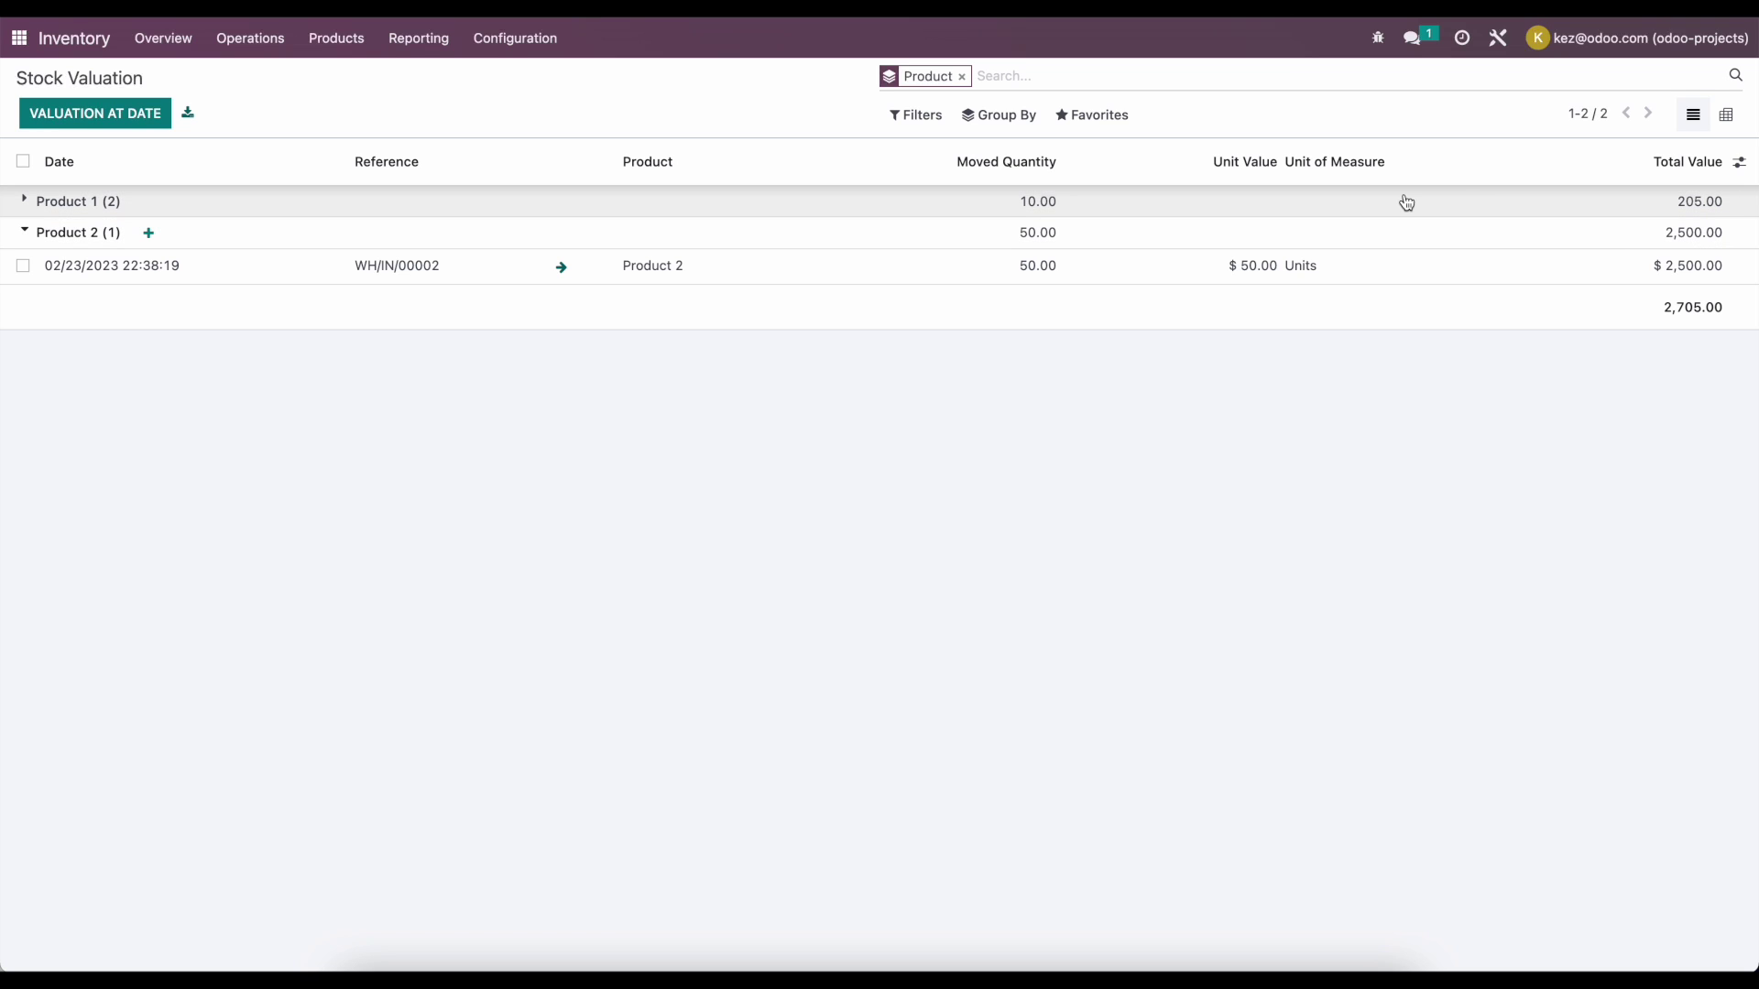
Open the Product 1 form to confirm its new $20.50 unit cost
click(348, 41)
click(346, 74)
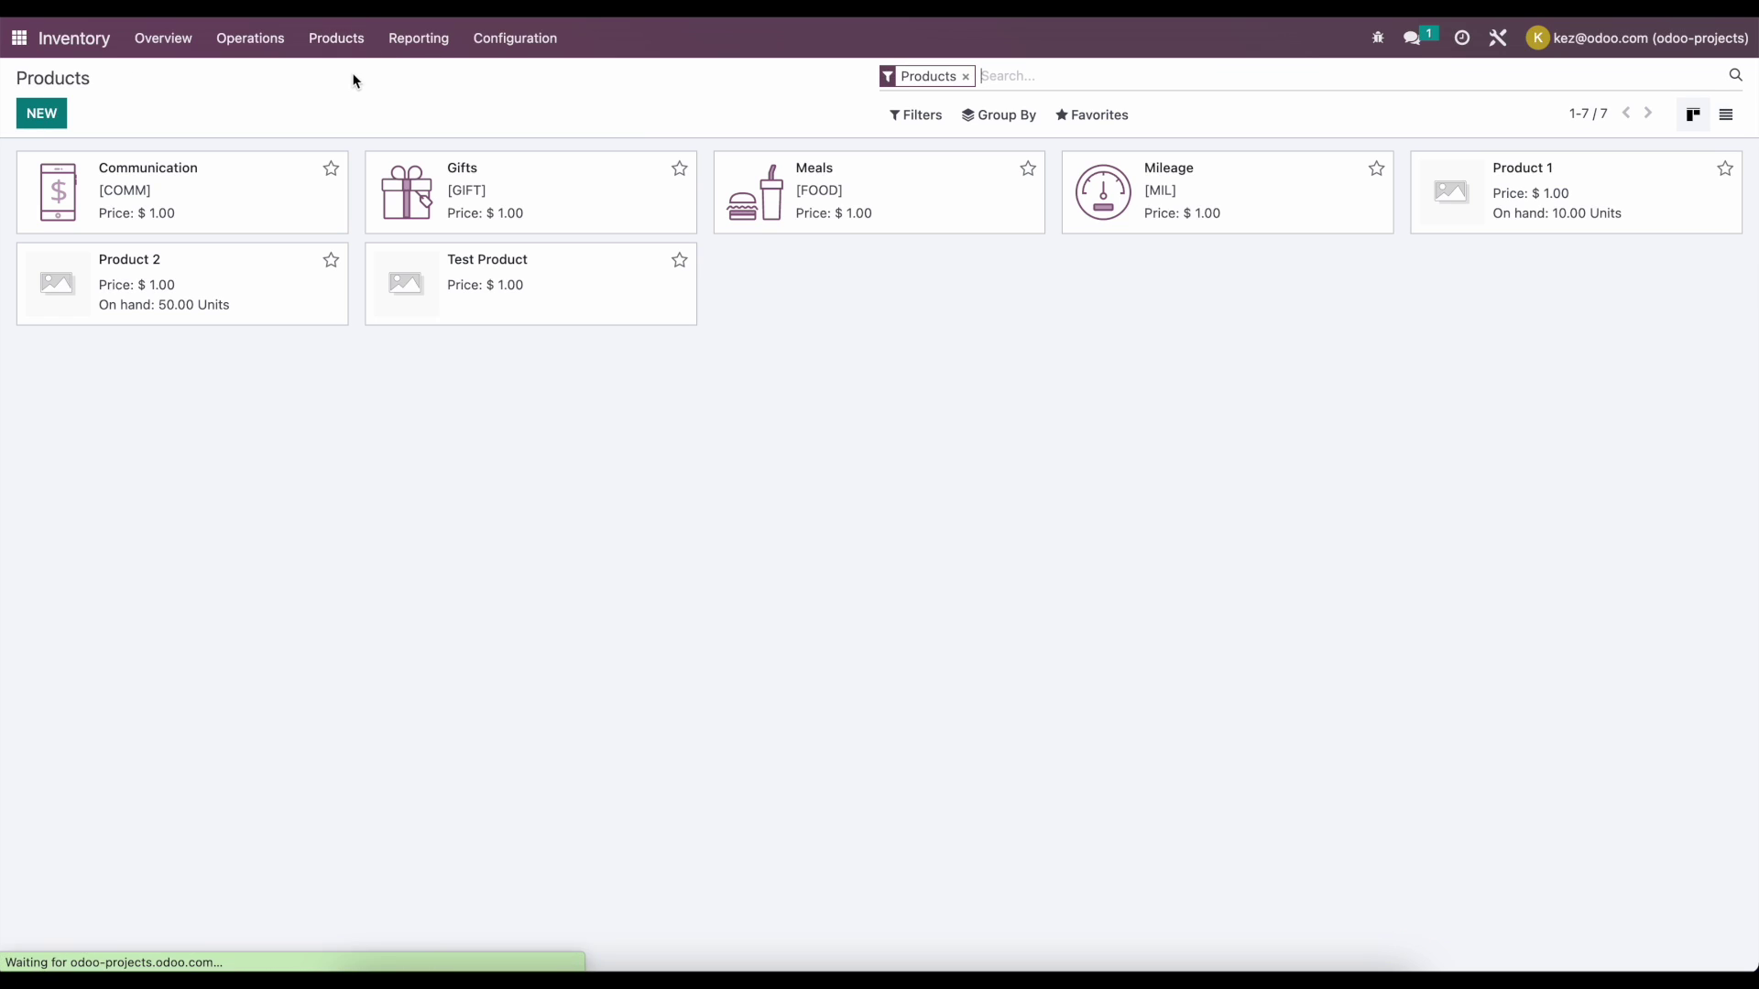
click(1526, 184)
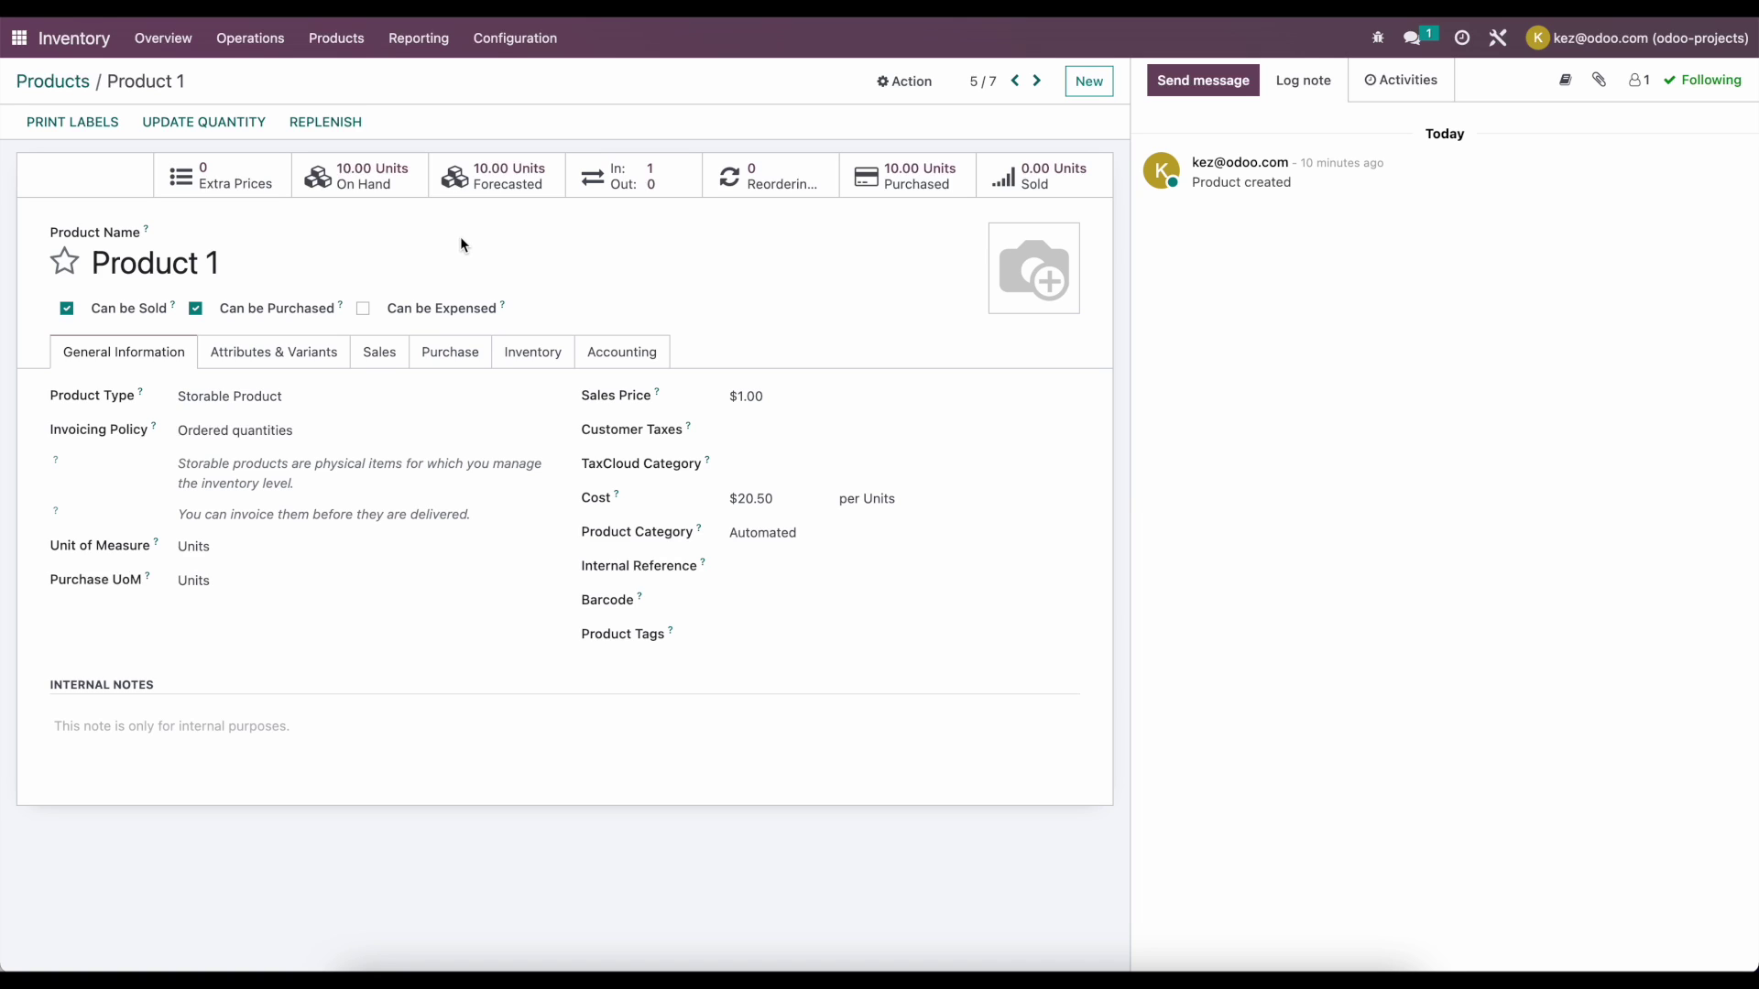
click(419, 37)
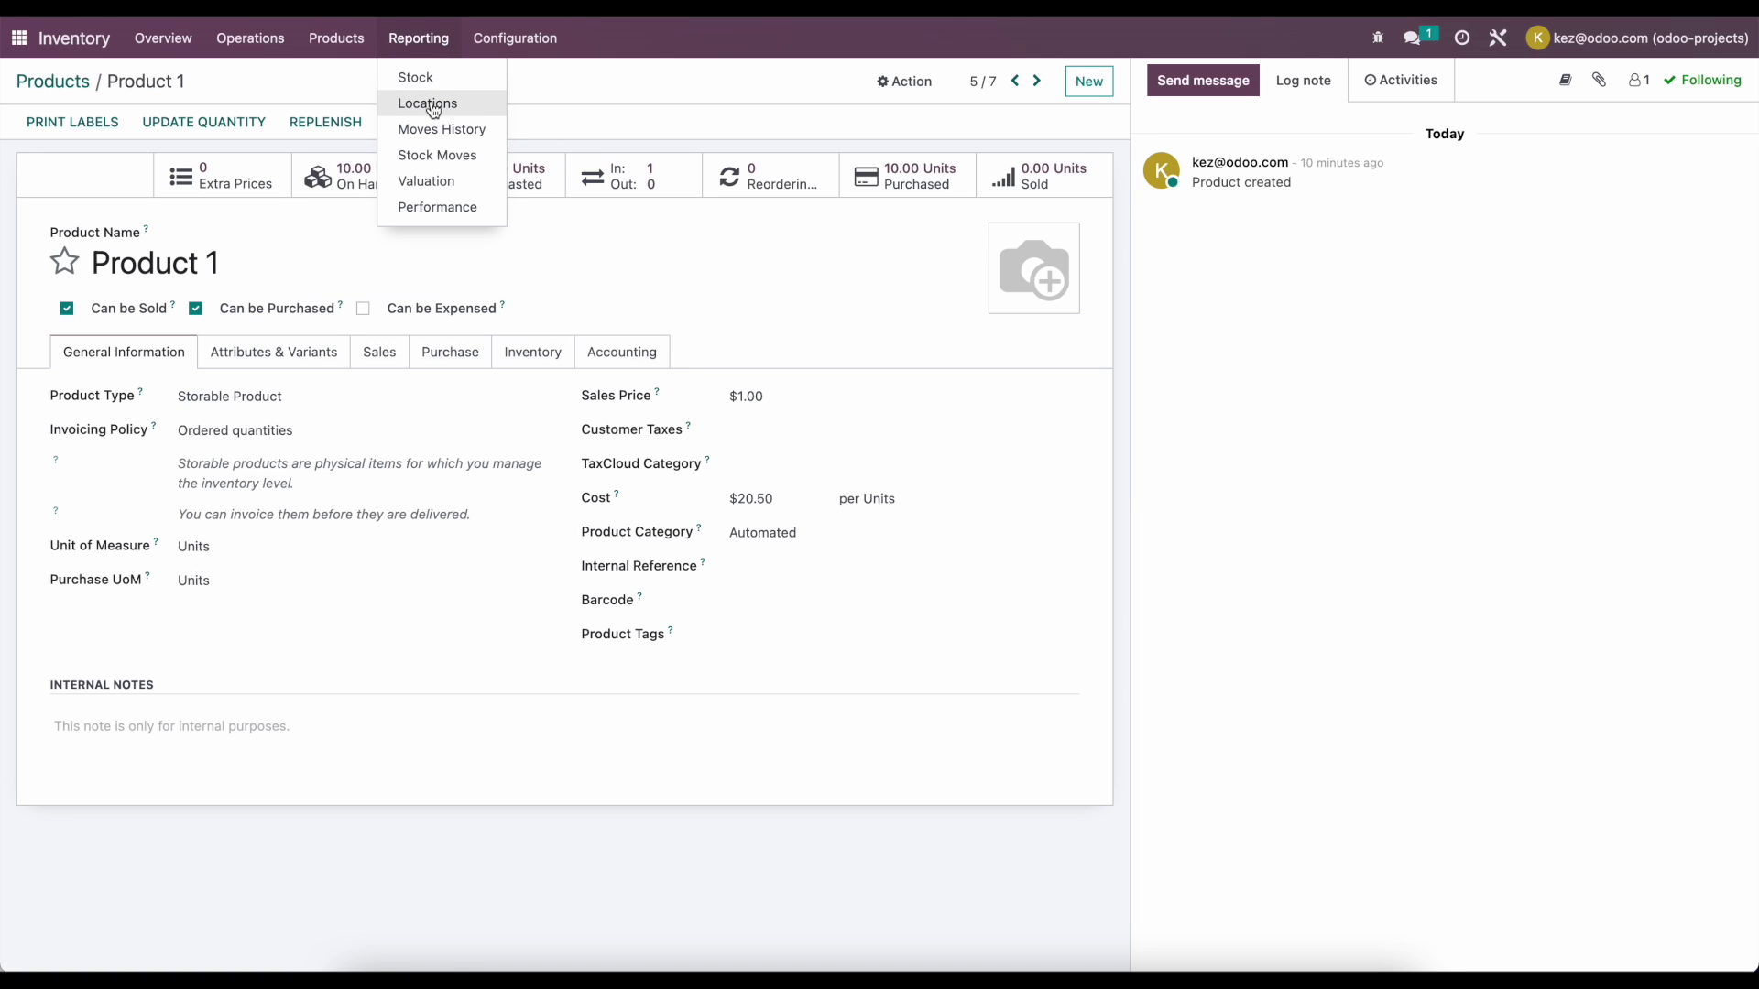
Group Stock Valuation by product and start a revaluation of Product 2
click(443, 180)
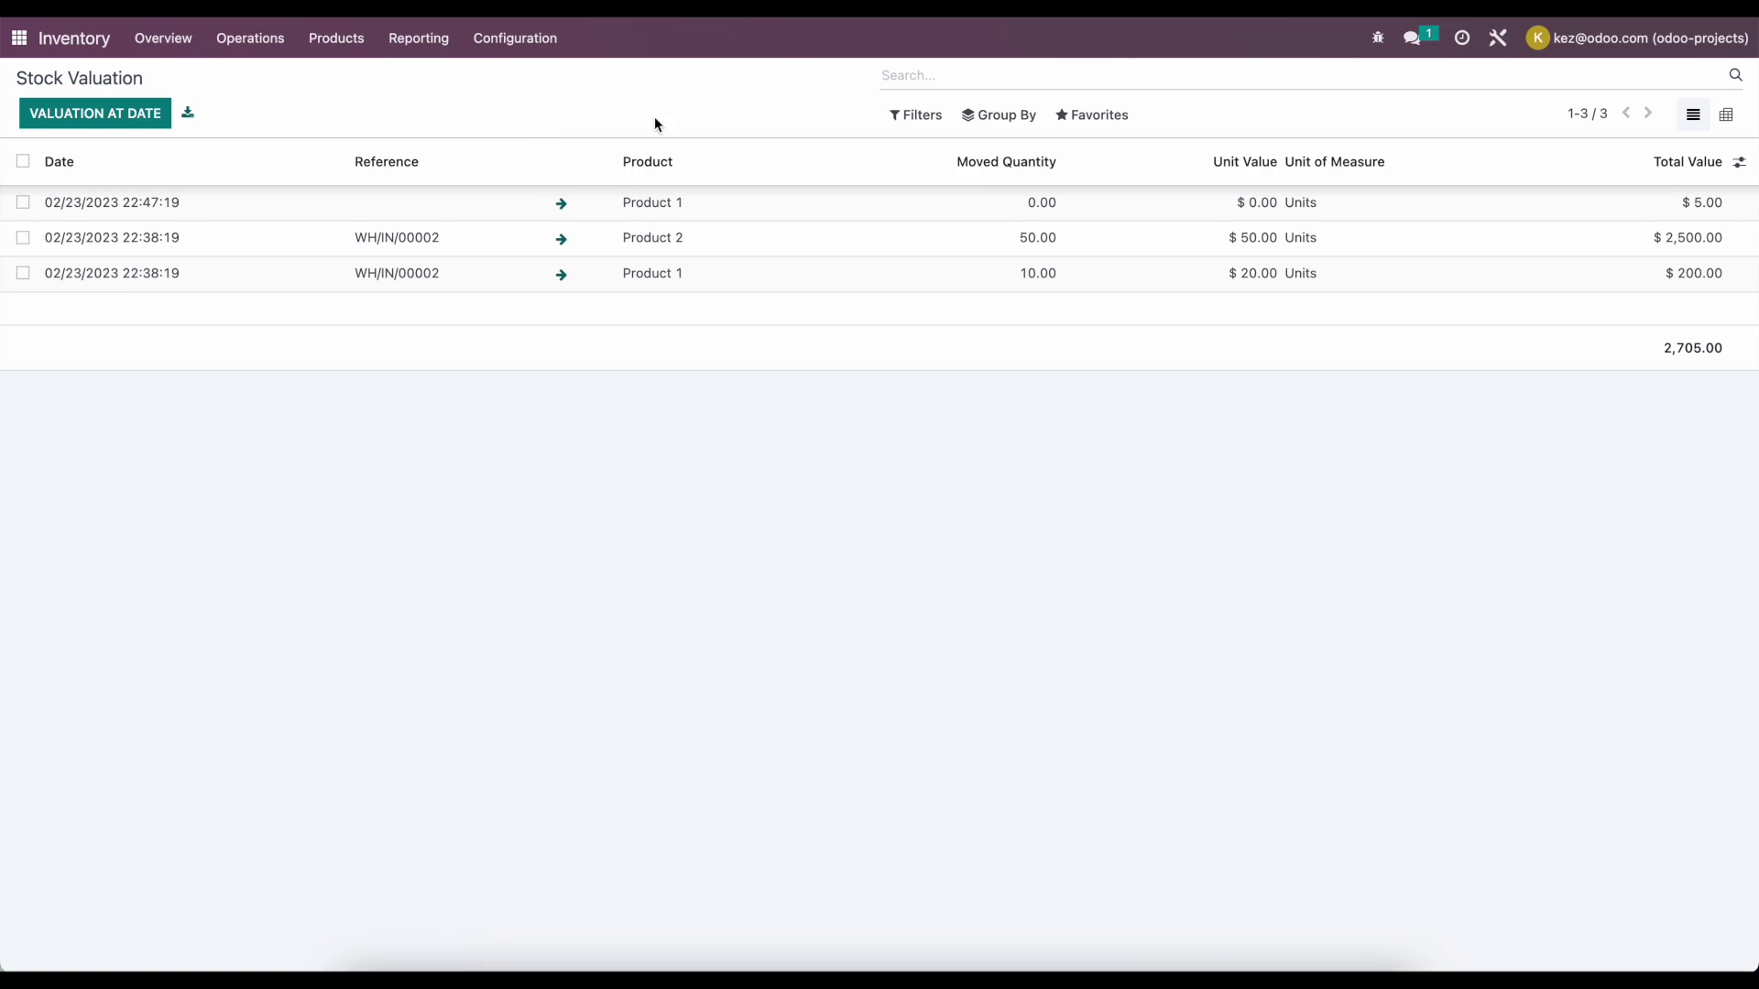
click(980, 117)
click(998, 148)
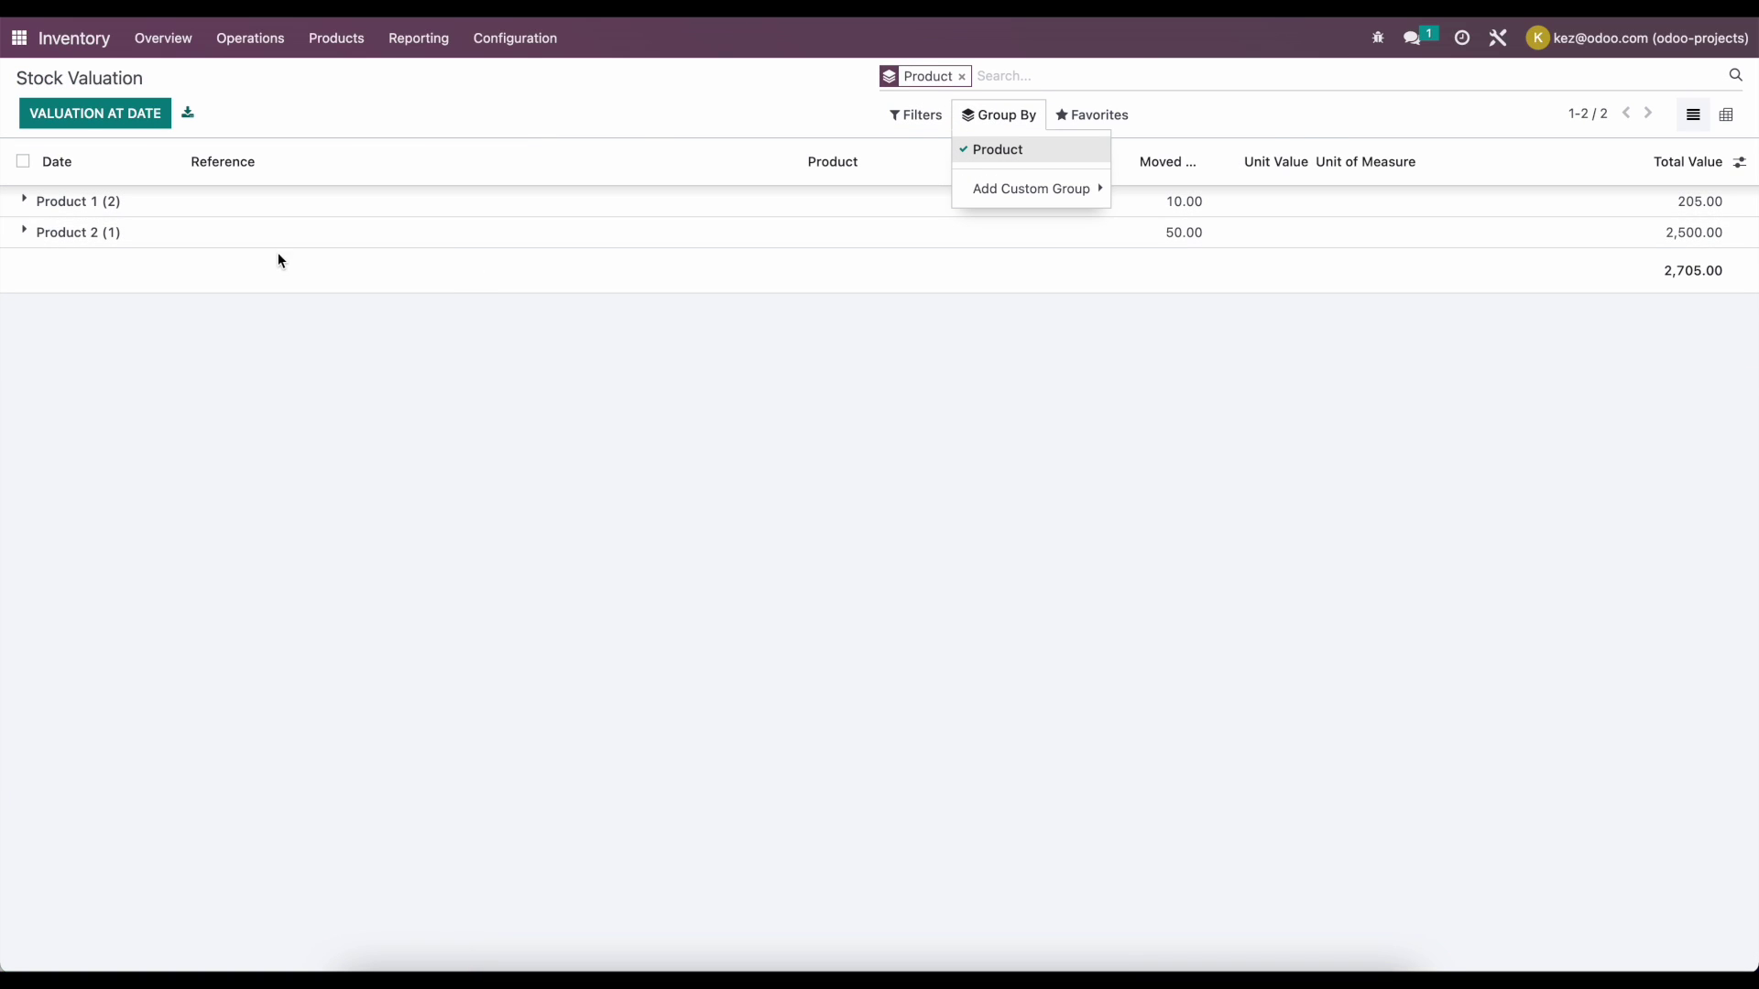
click(156, 240)
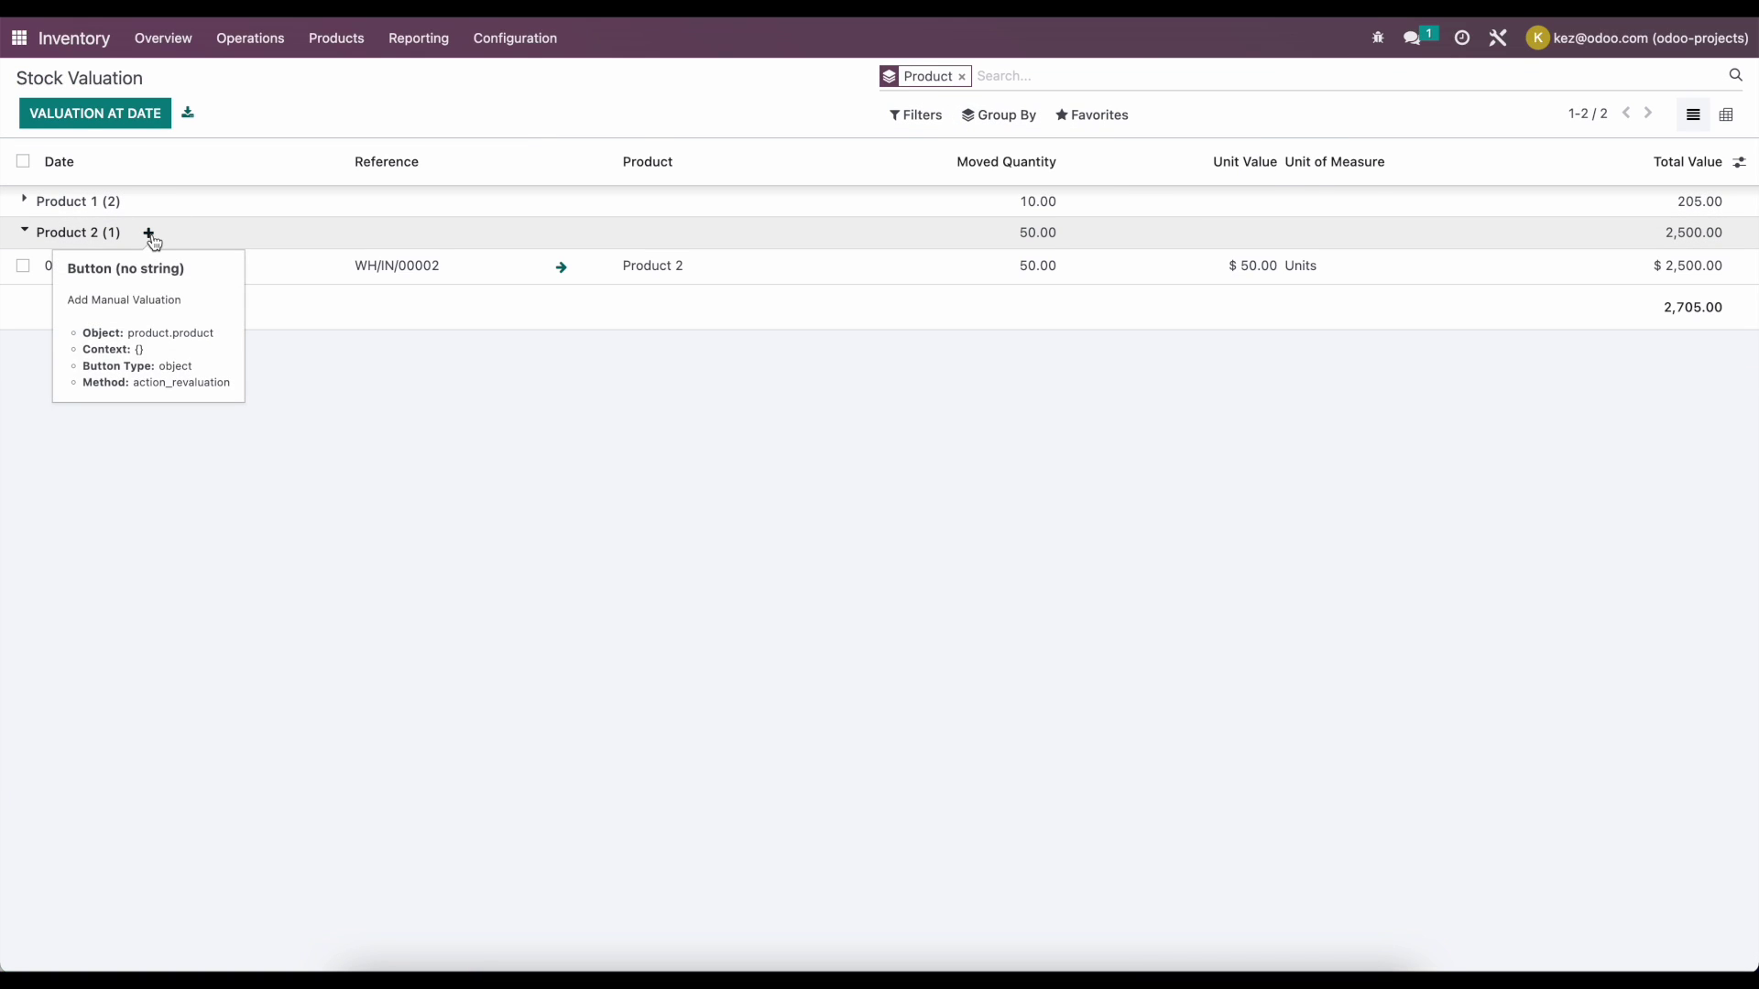
click(149, 235)
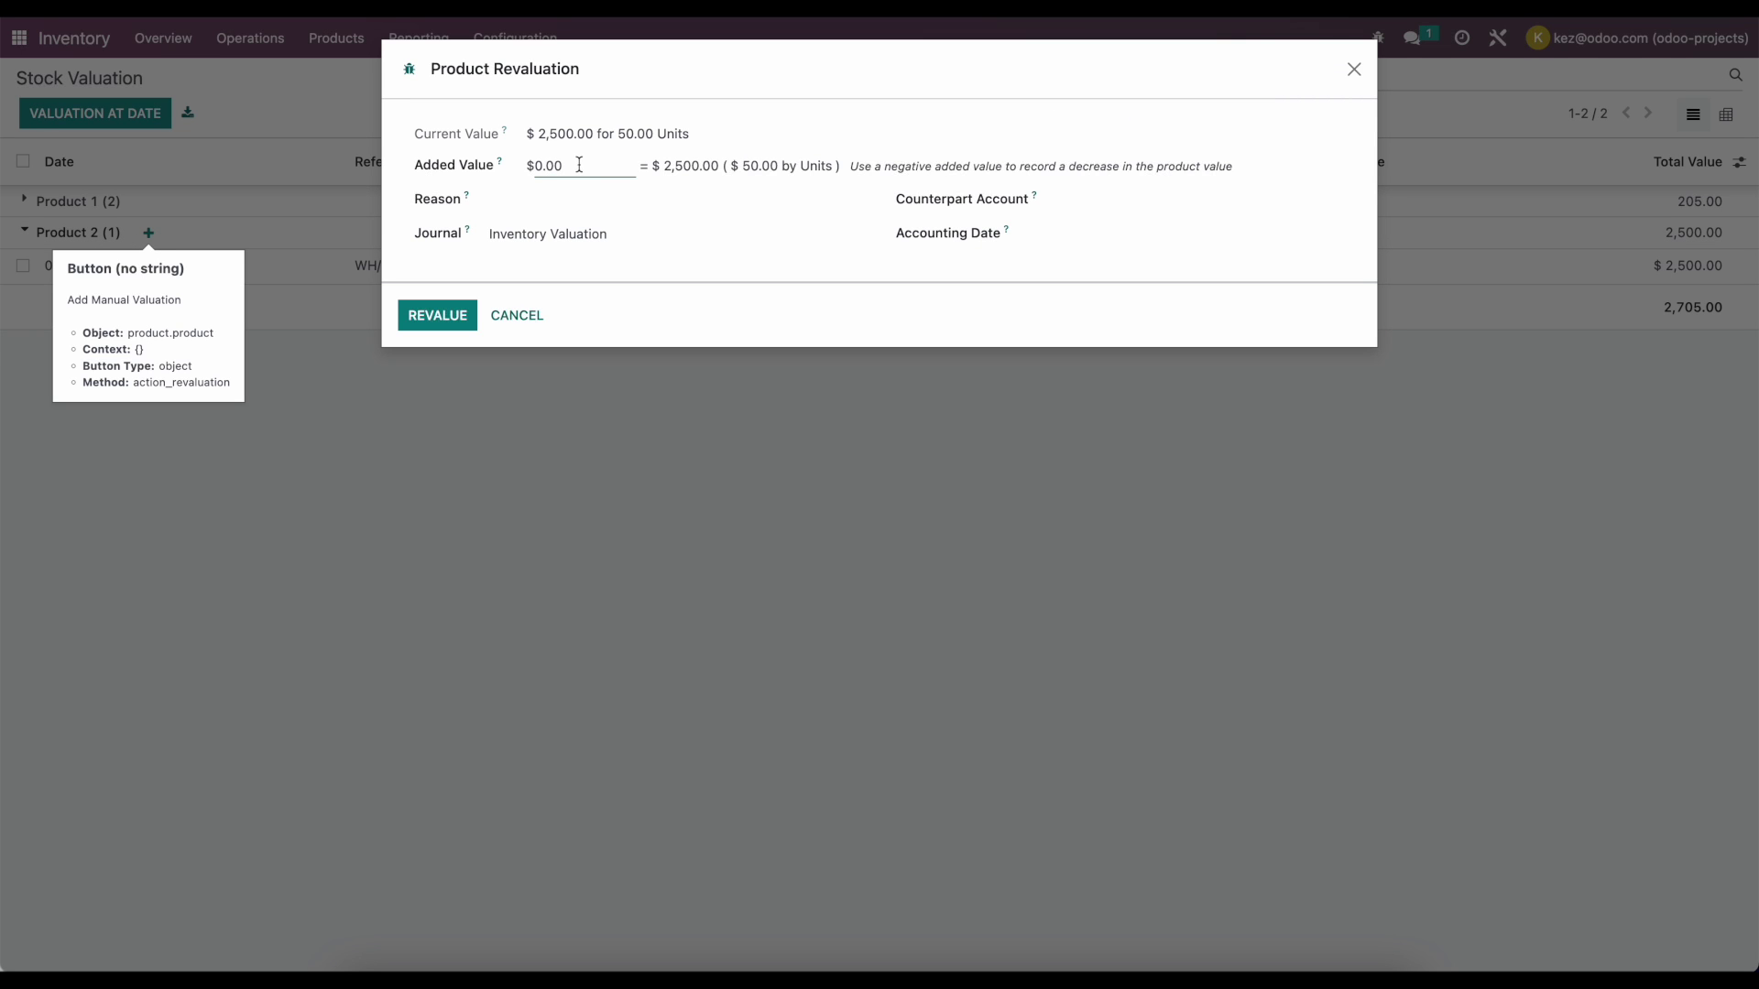
Enter an added value of -100 with counterpart account 500000 Cost of Goods Sold
drag(565, 165, 526, 177)
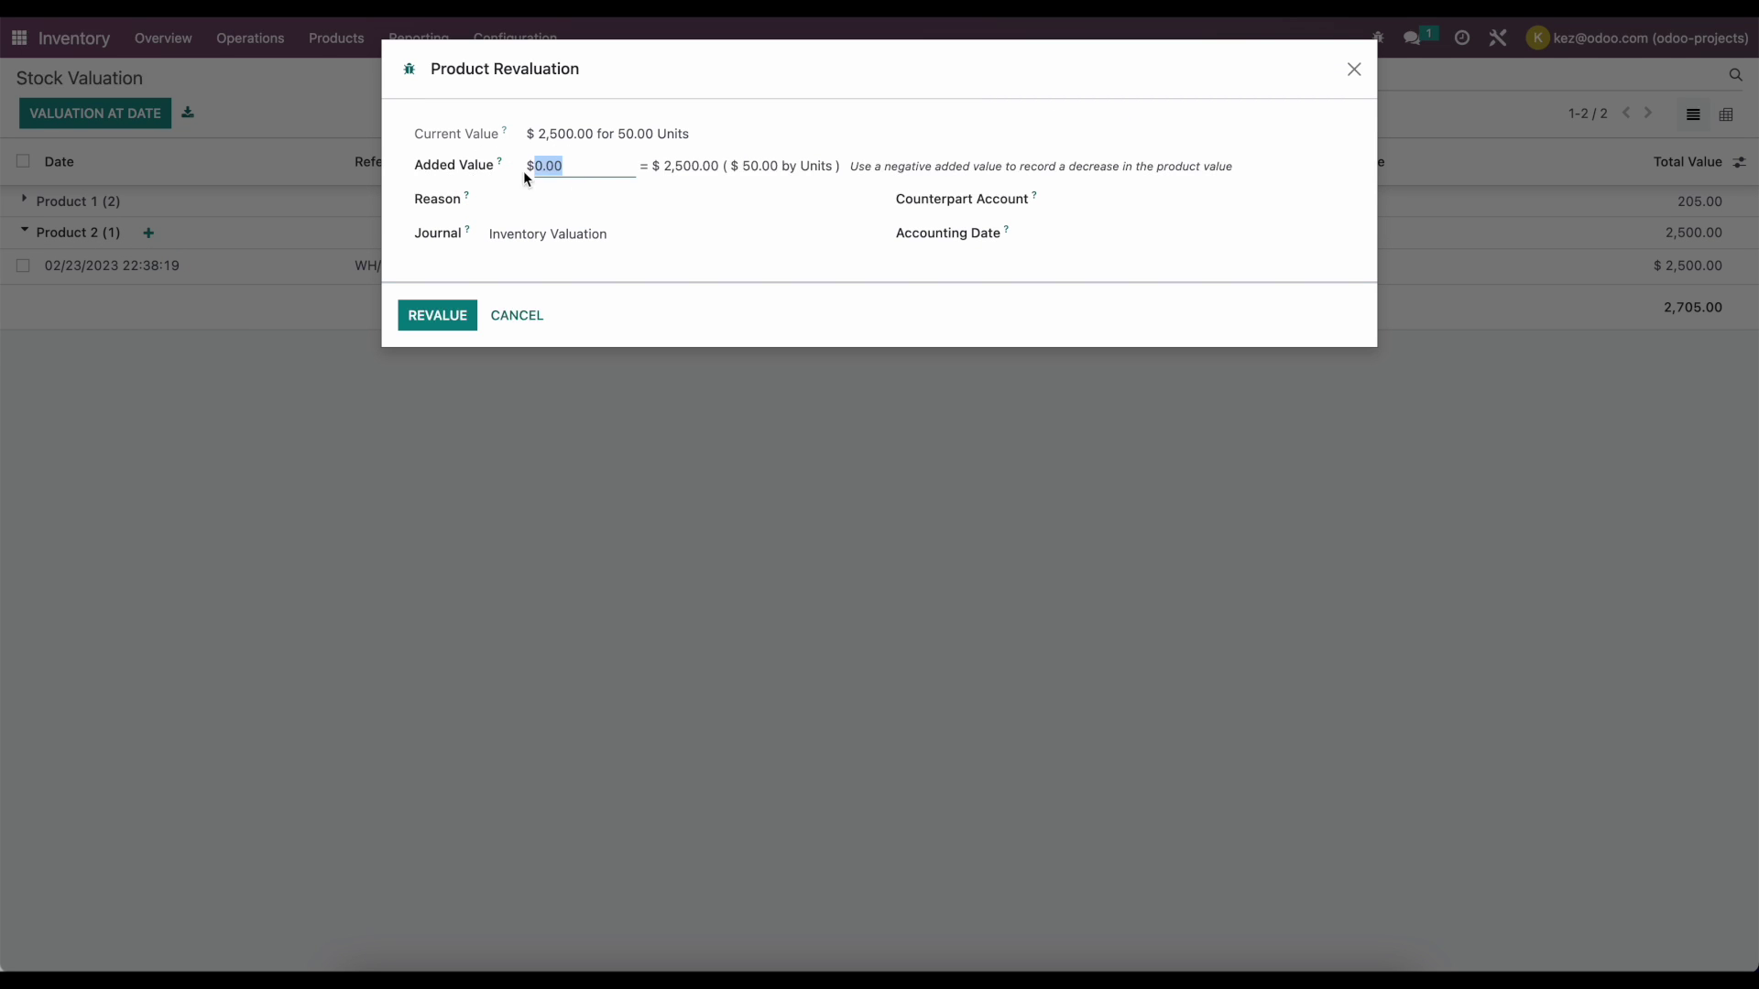
text(-10)
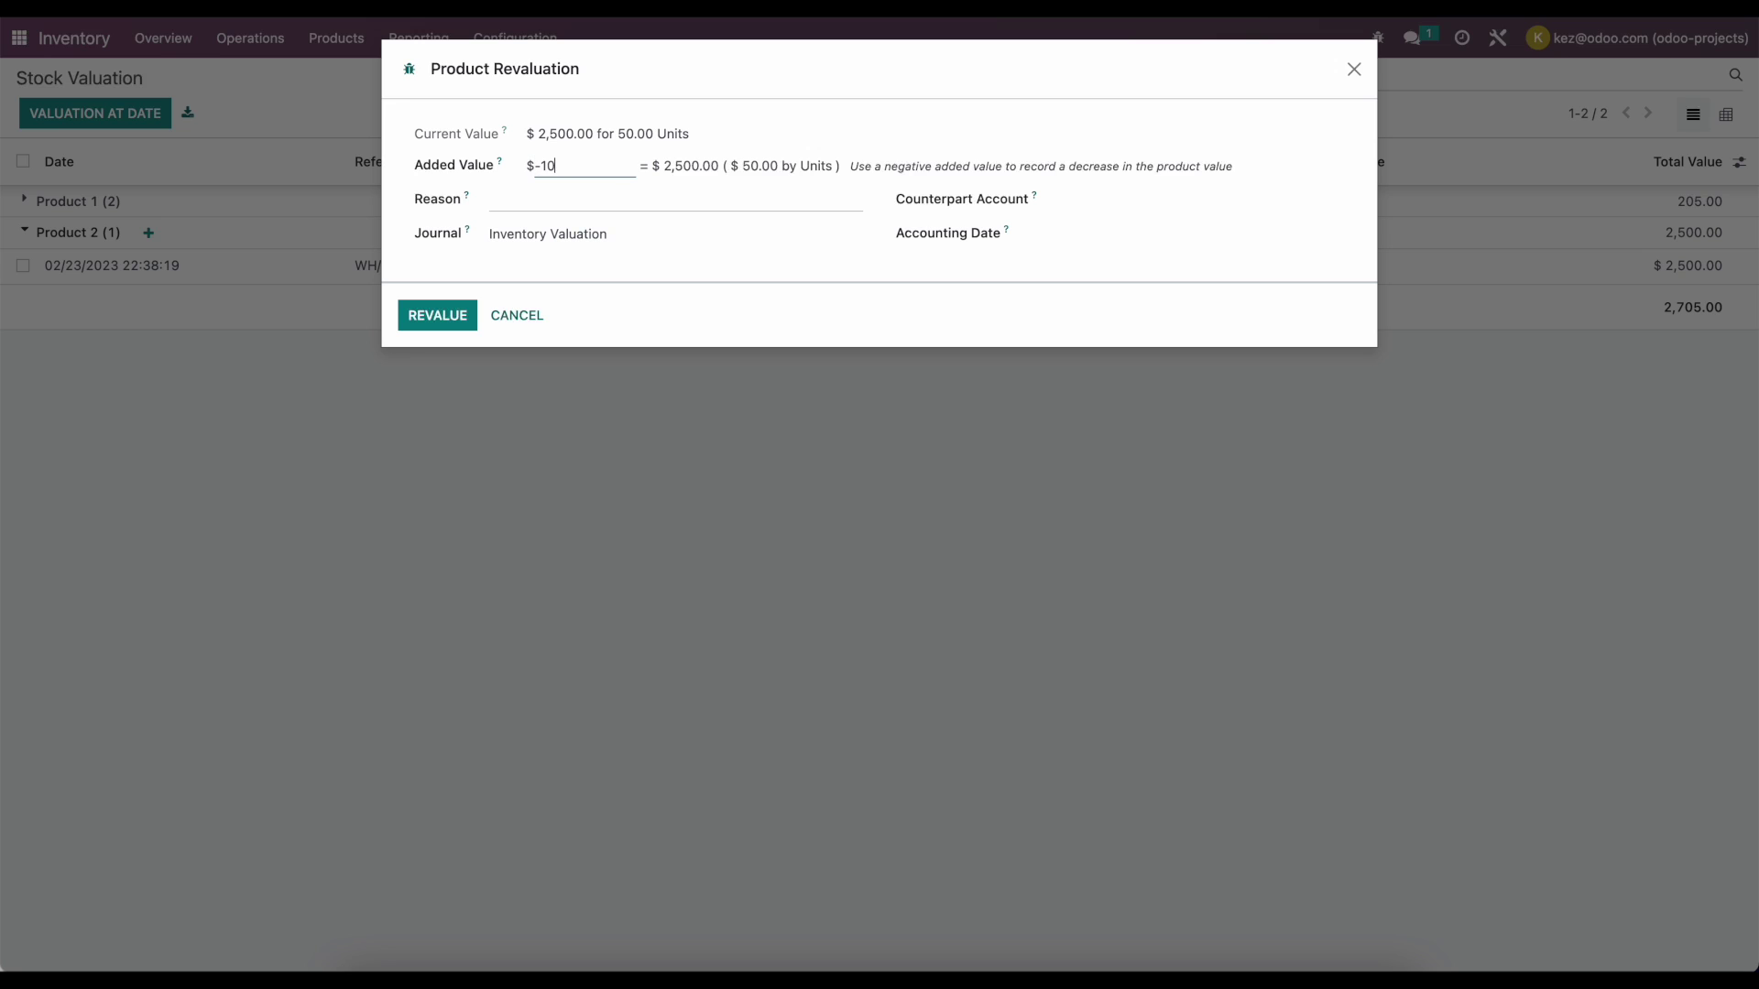
click(753, 126)
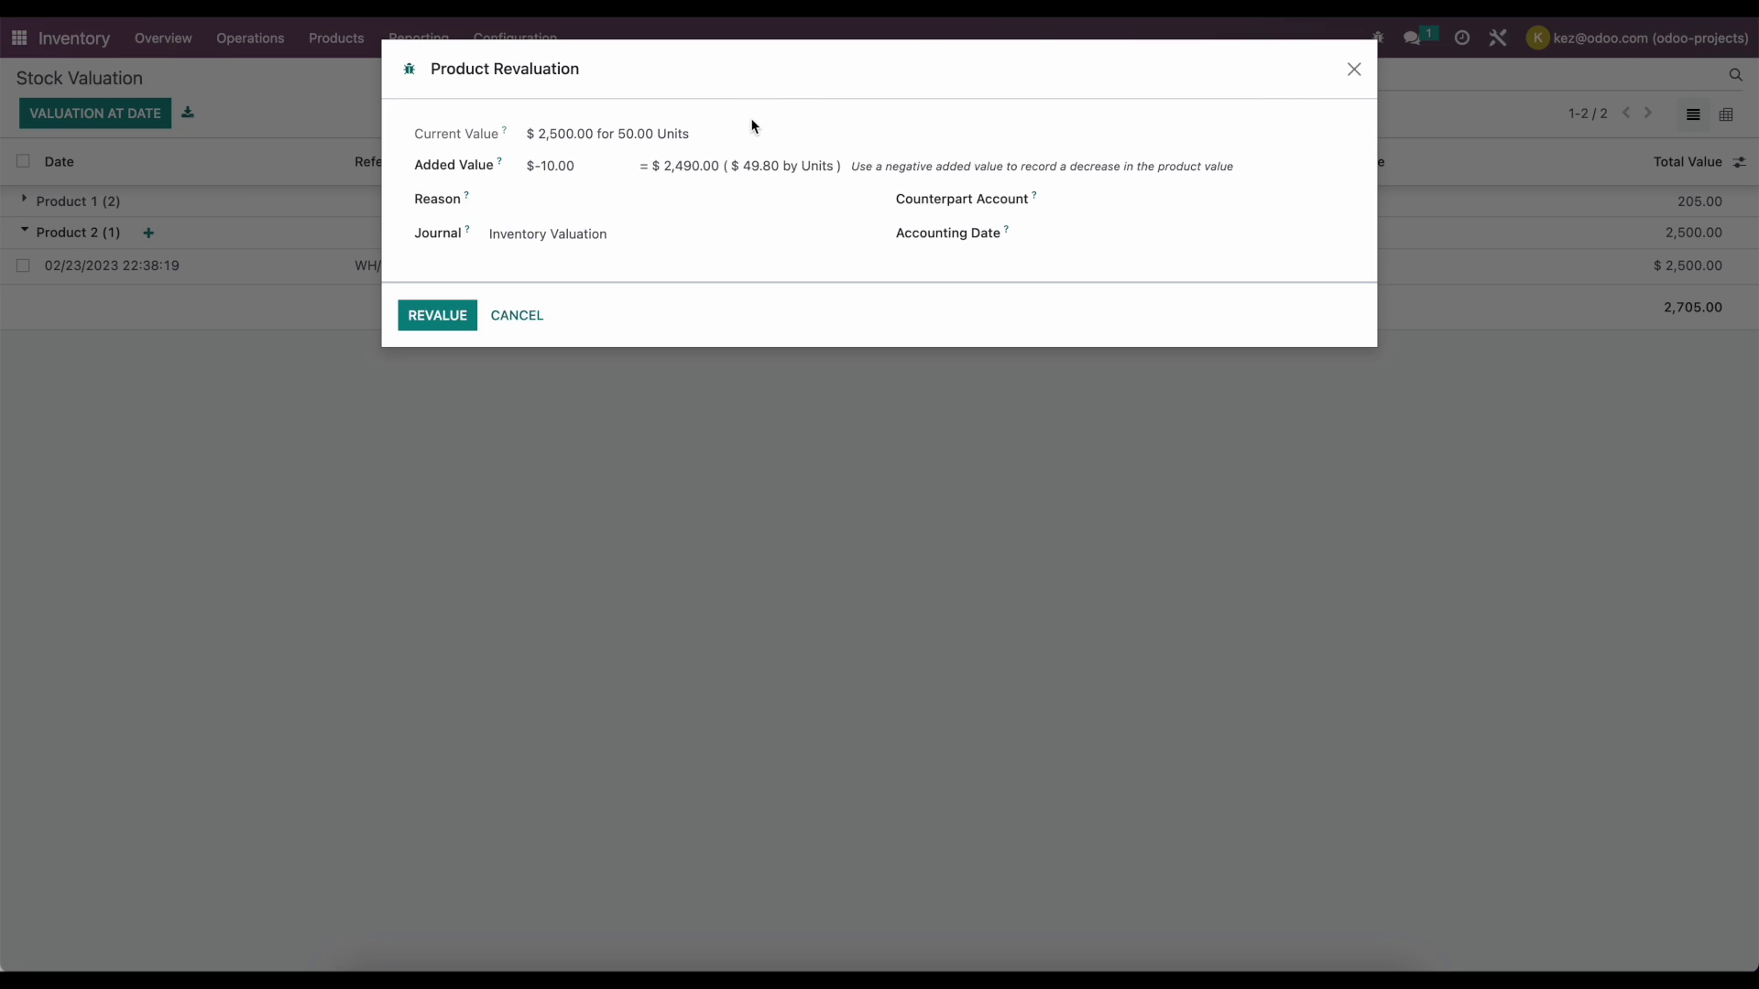
click(652, 201)
click(1095, 199)
text(cost)
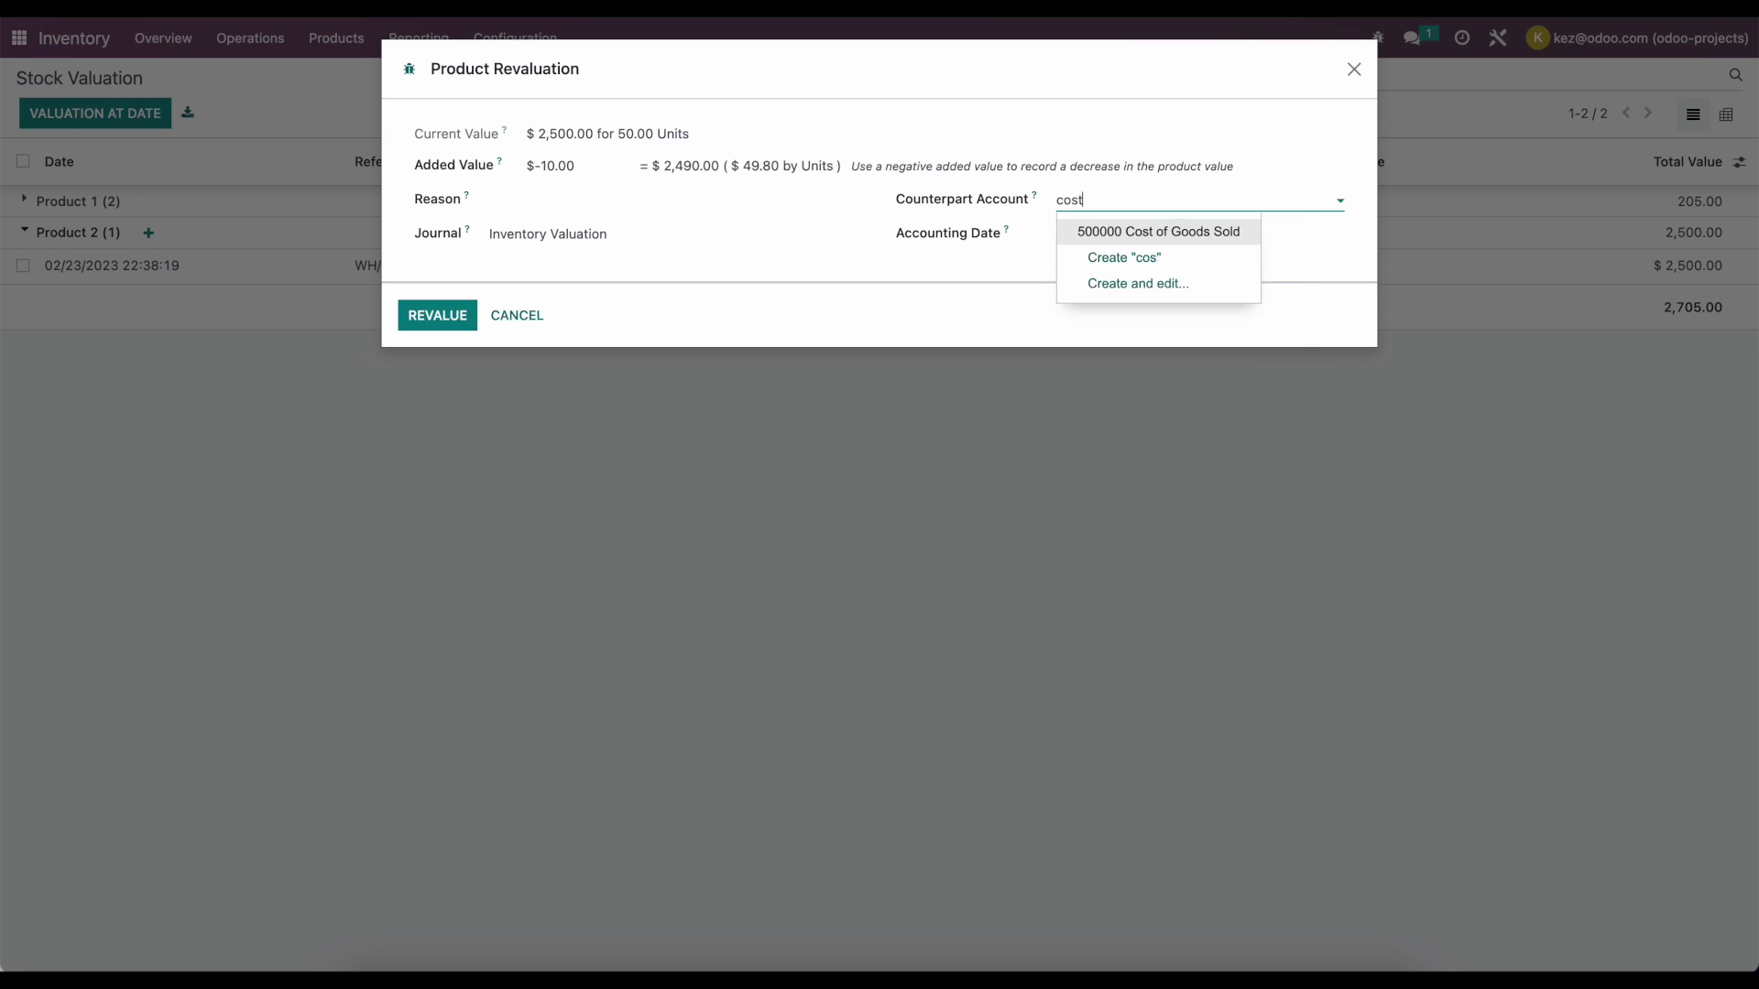
click(1102, 227)
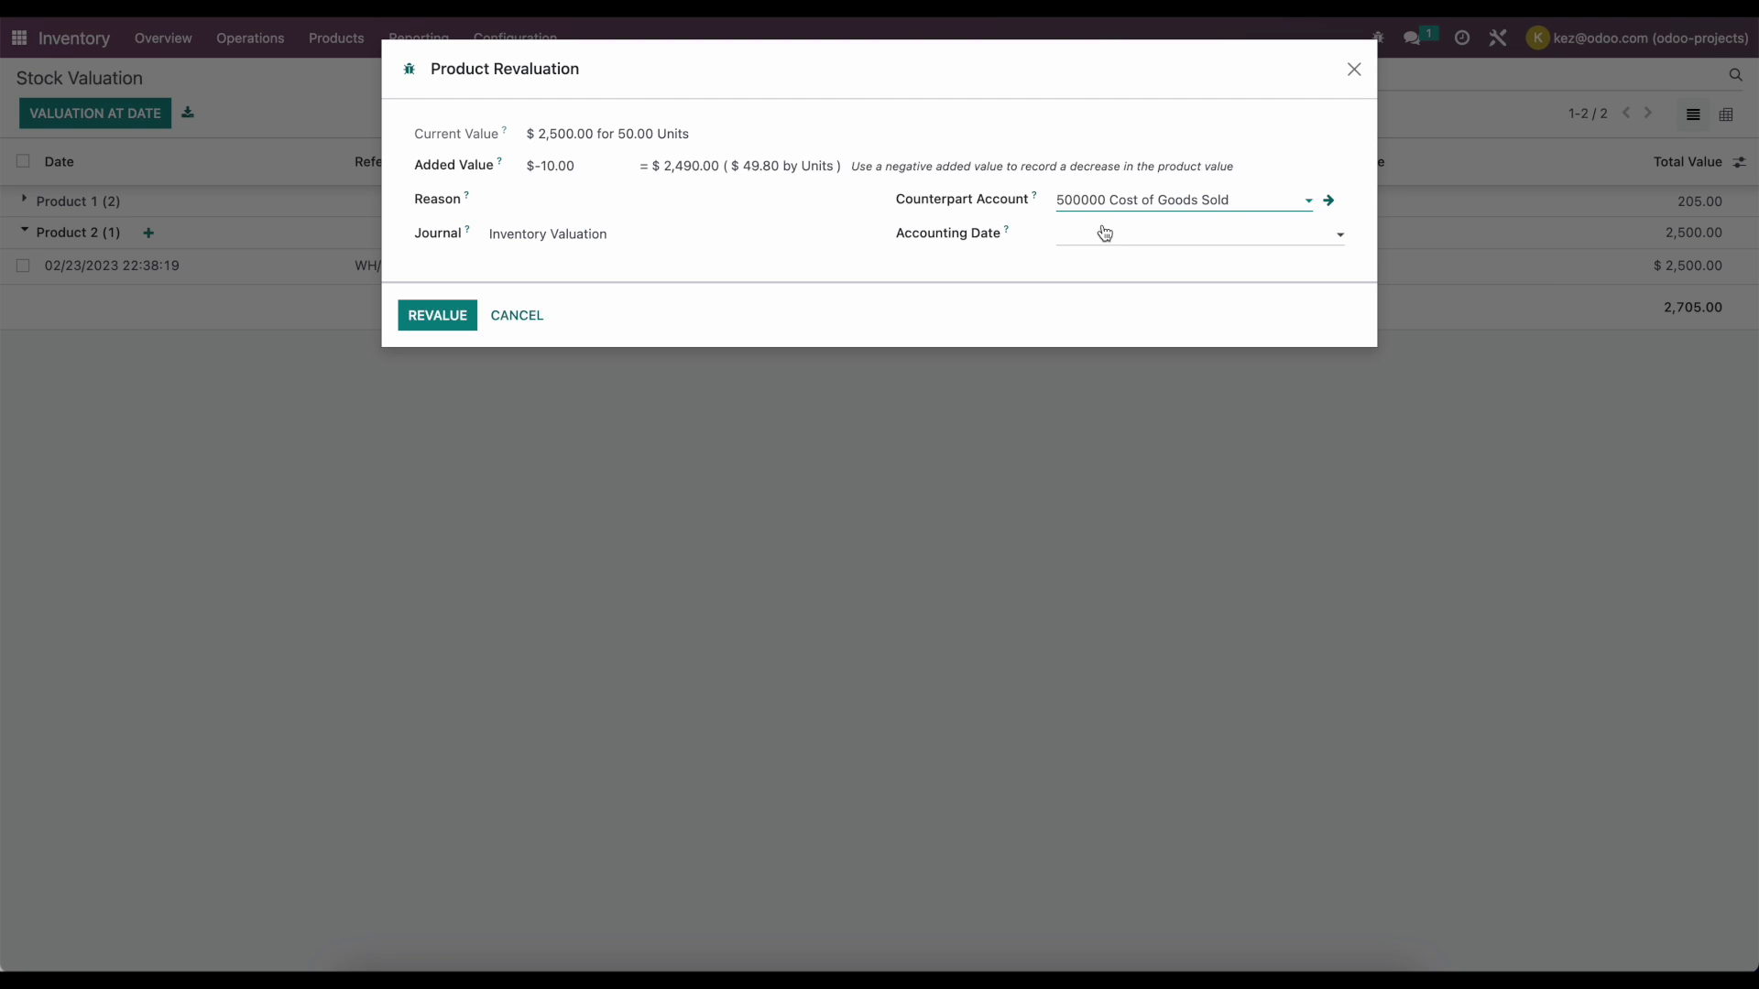
Add reason 'Setting to market value', date 02/23/2023, and apply the Product 2 revaluation
click(748, 197)
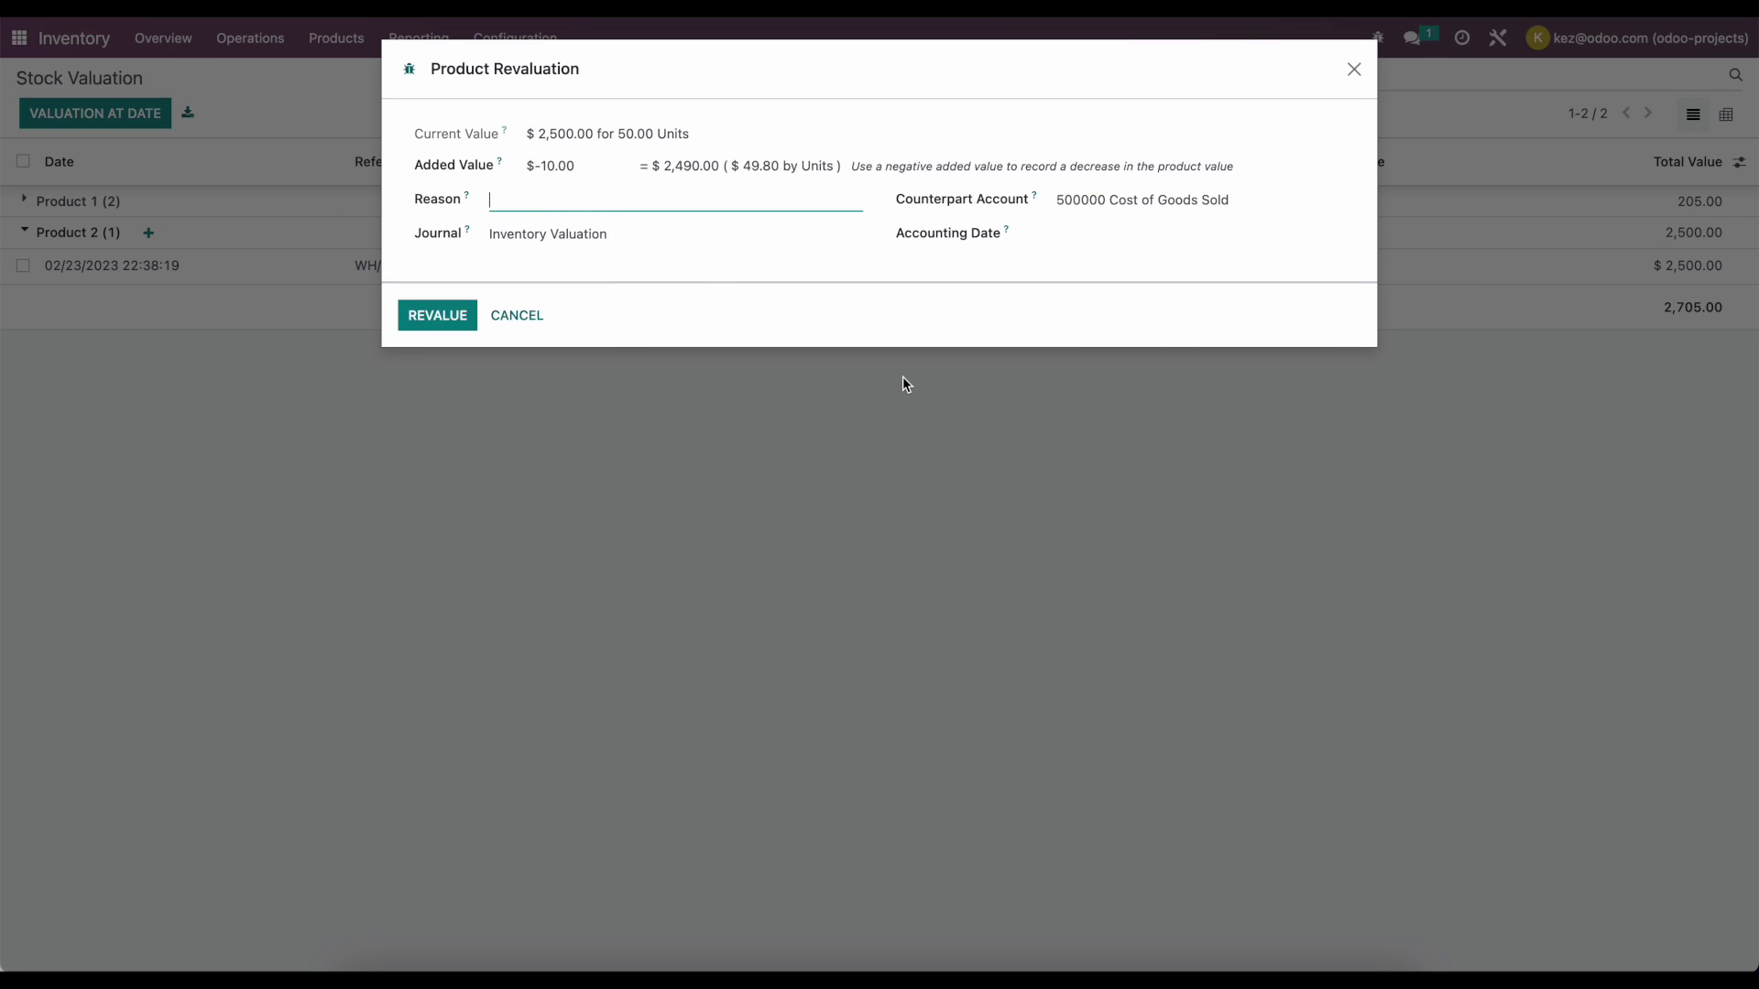
text(Market)
key(ctrl+a)
text(Setting to market v)
click(1118, 245)
click(1240, 477)
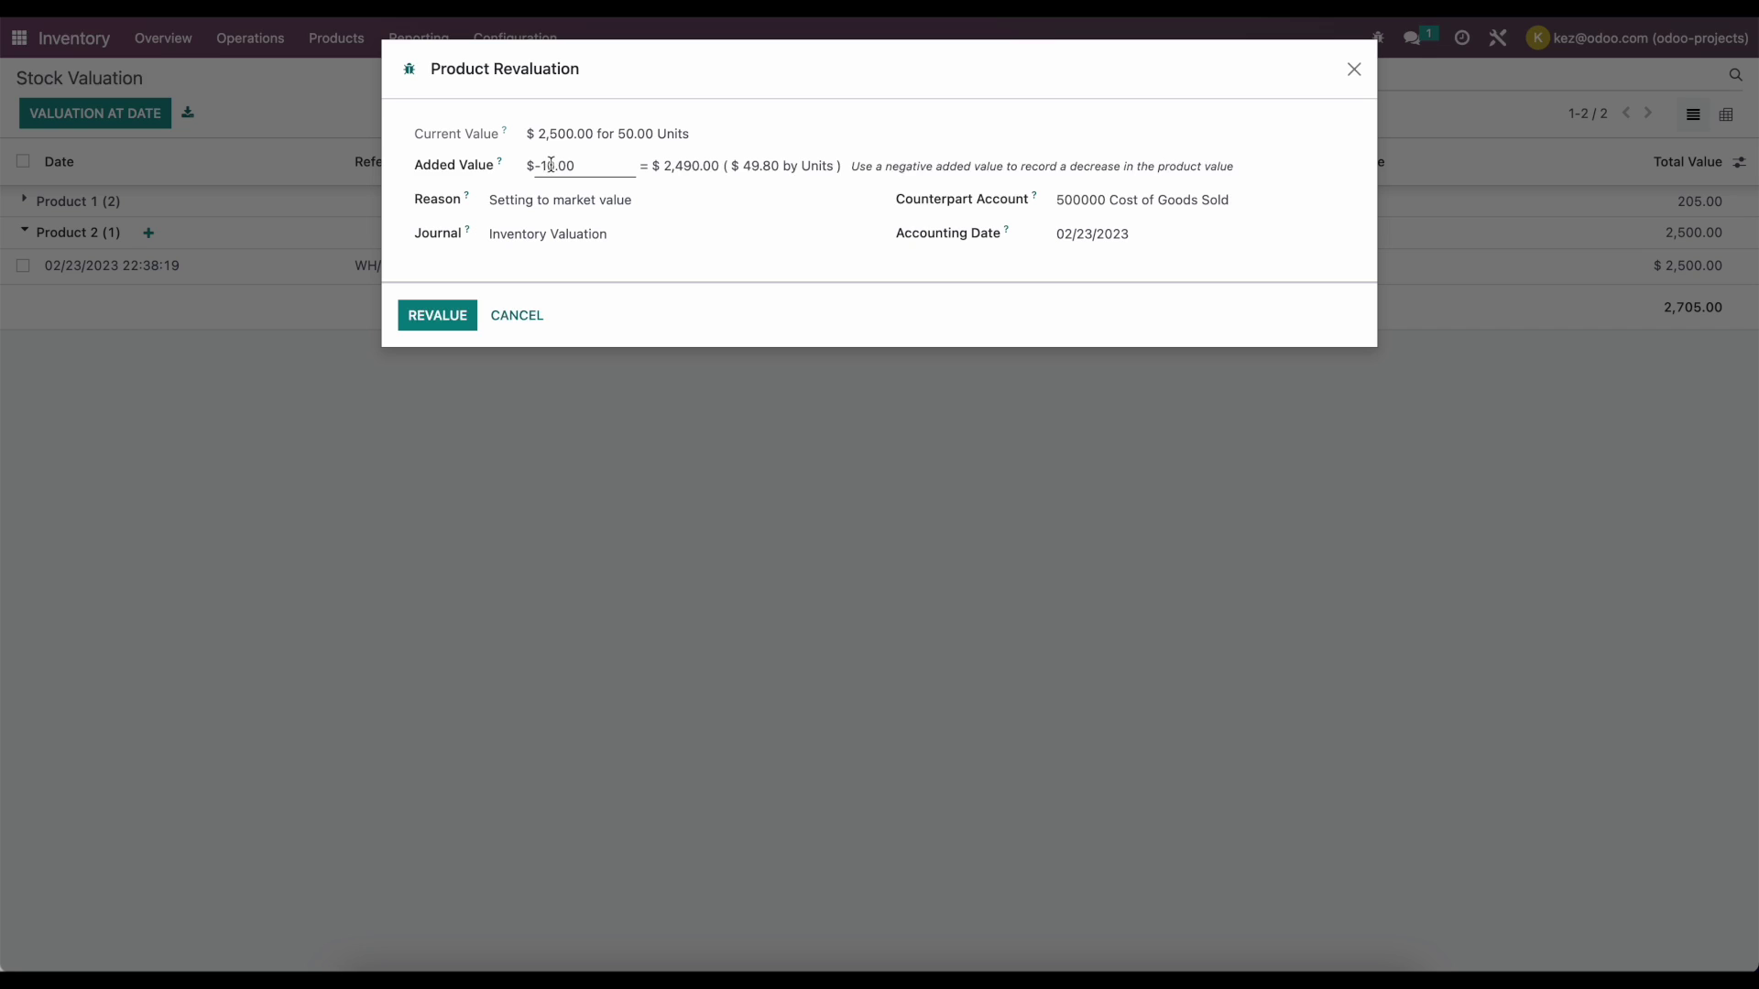
text(0)
click(451, 315)
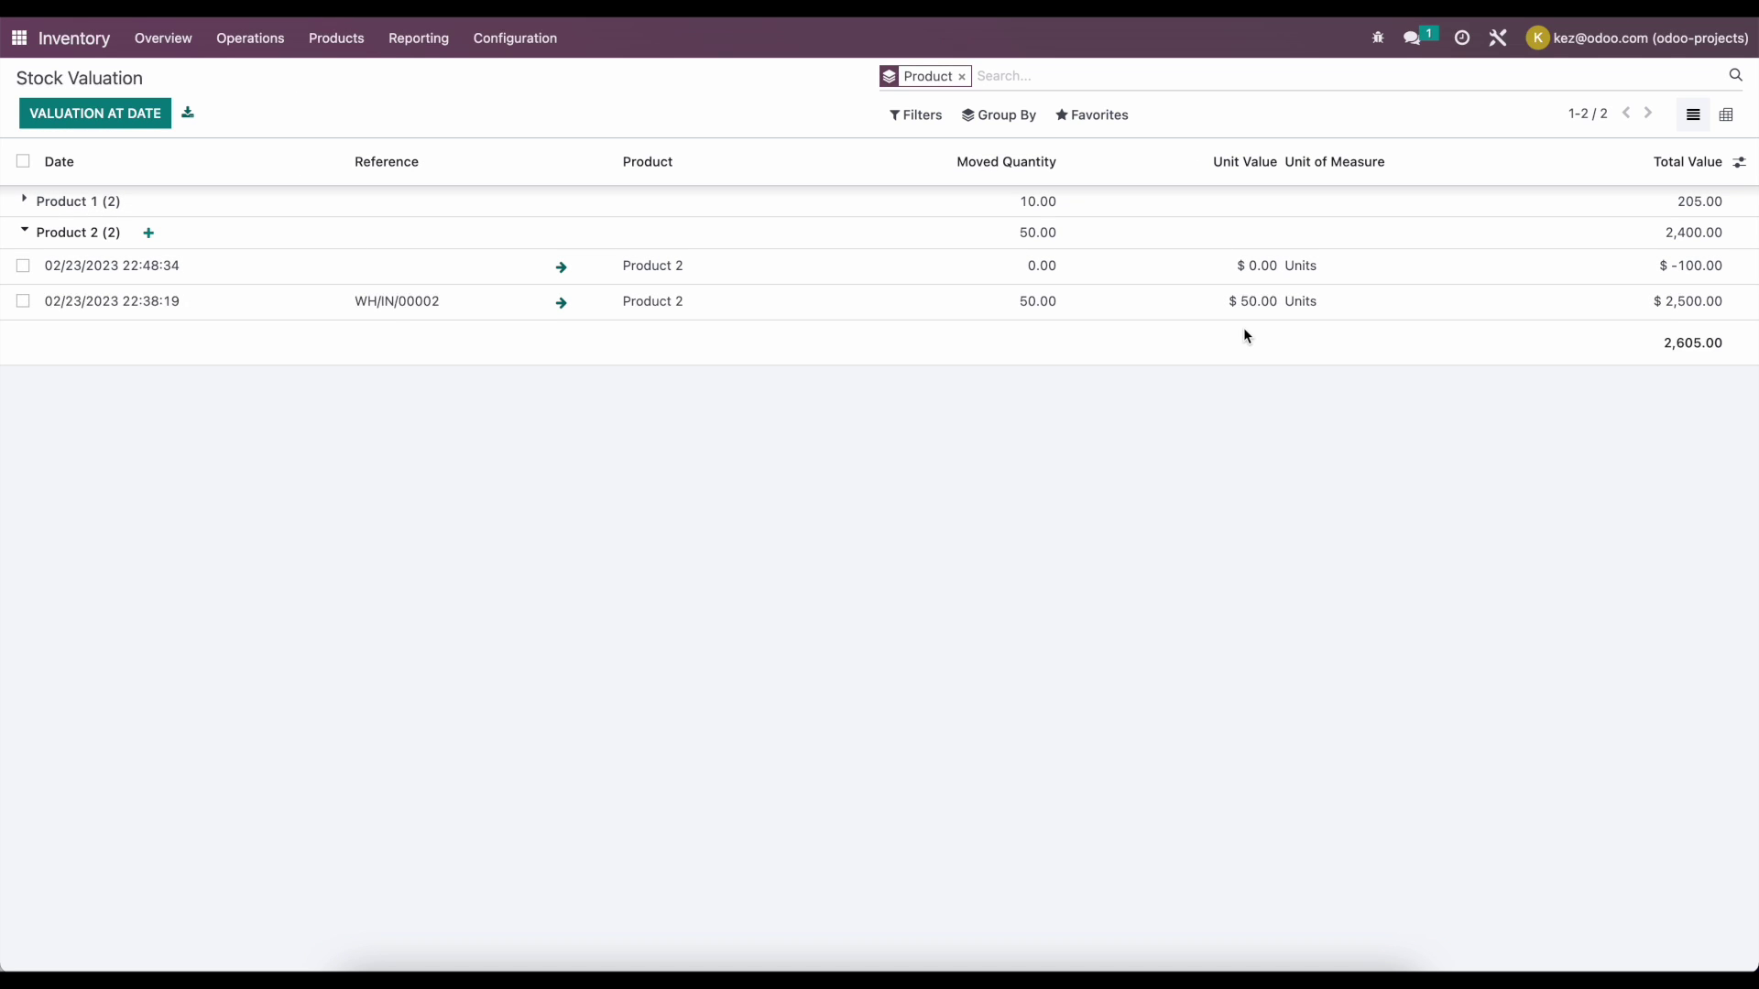
Confirm Product 2's $48.00 unit cost, then return to the Odoo home screen
click(336, 37)
click(336, 77)
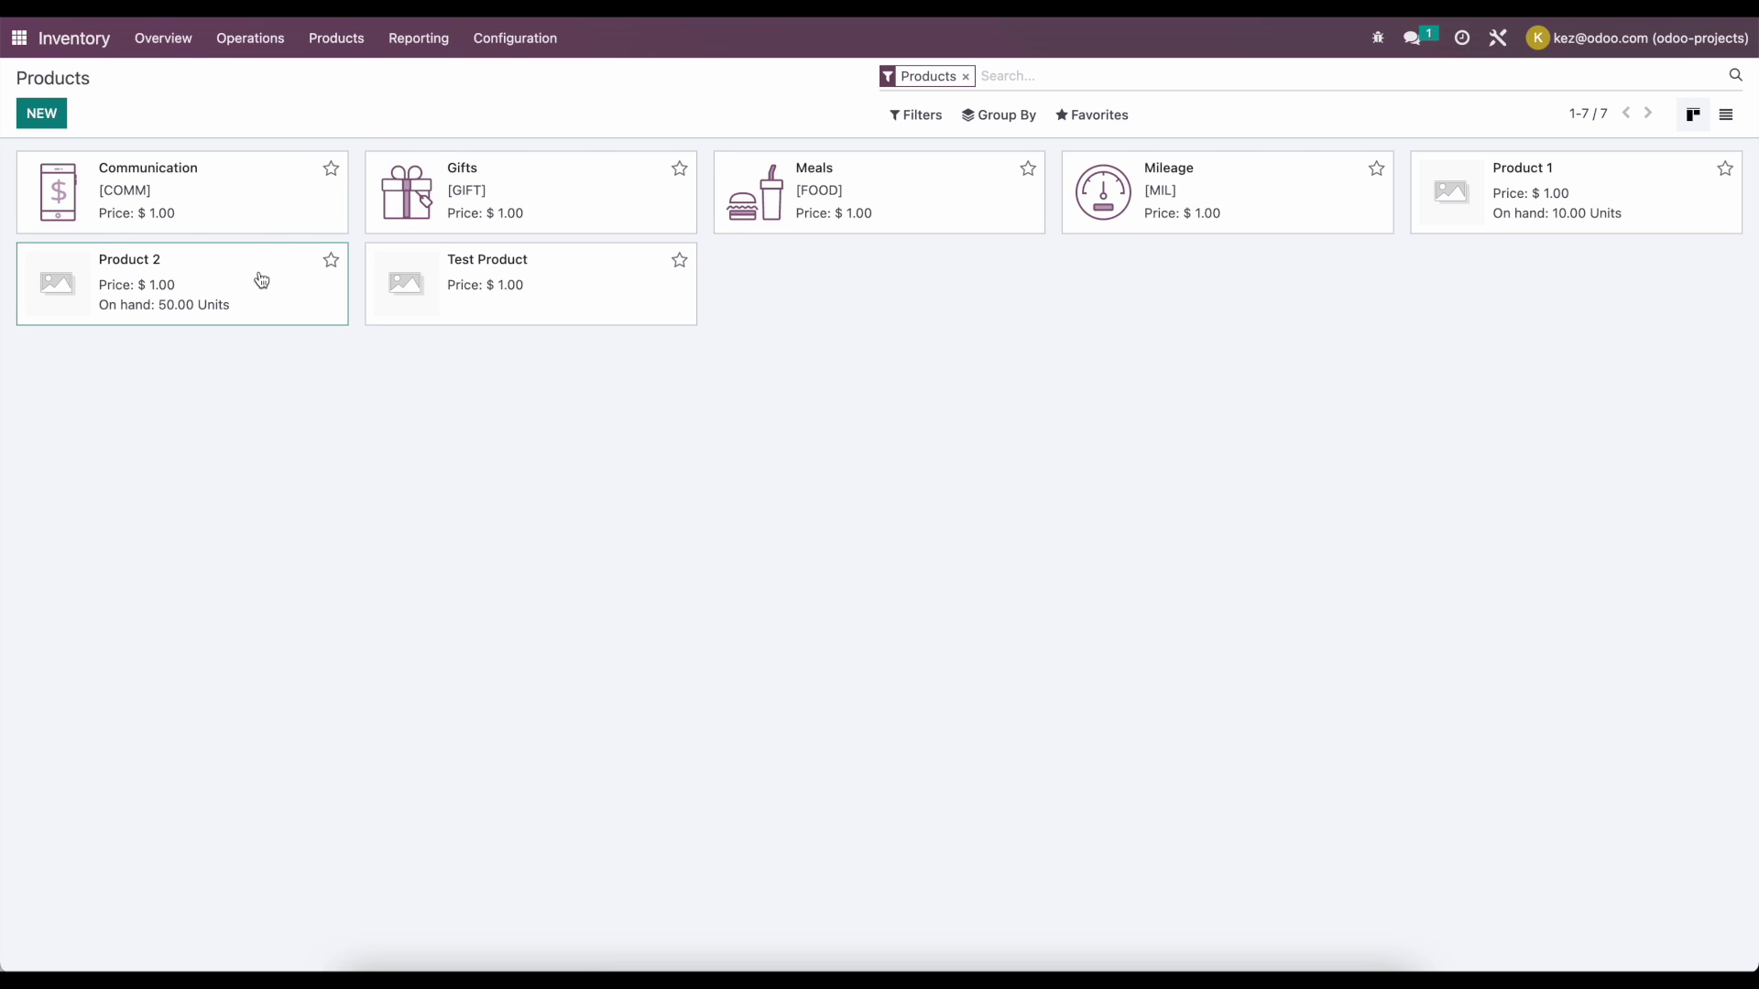
click(259, 279)
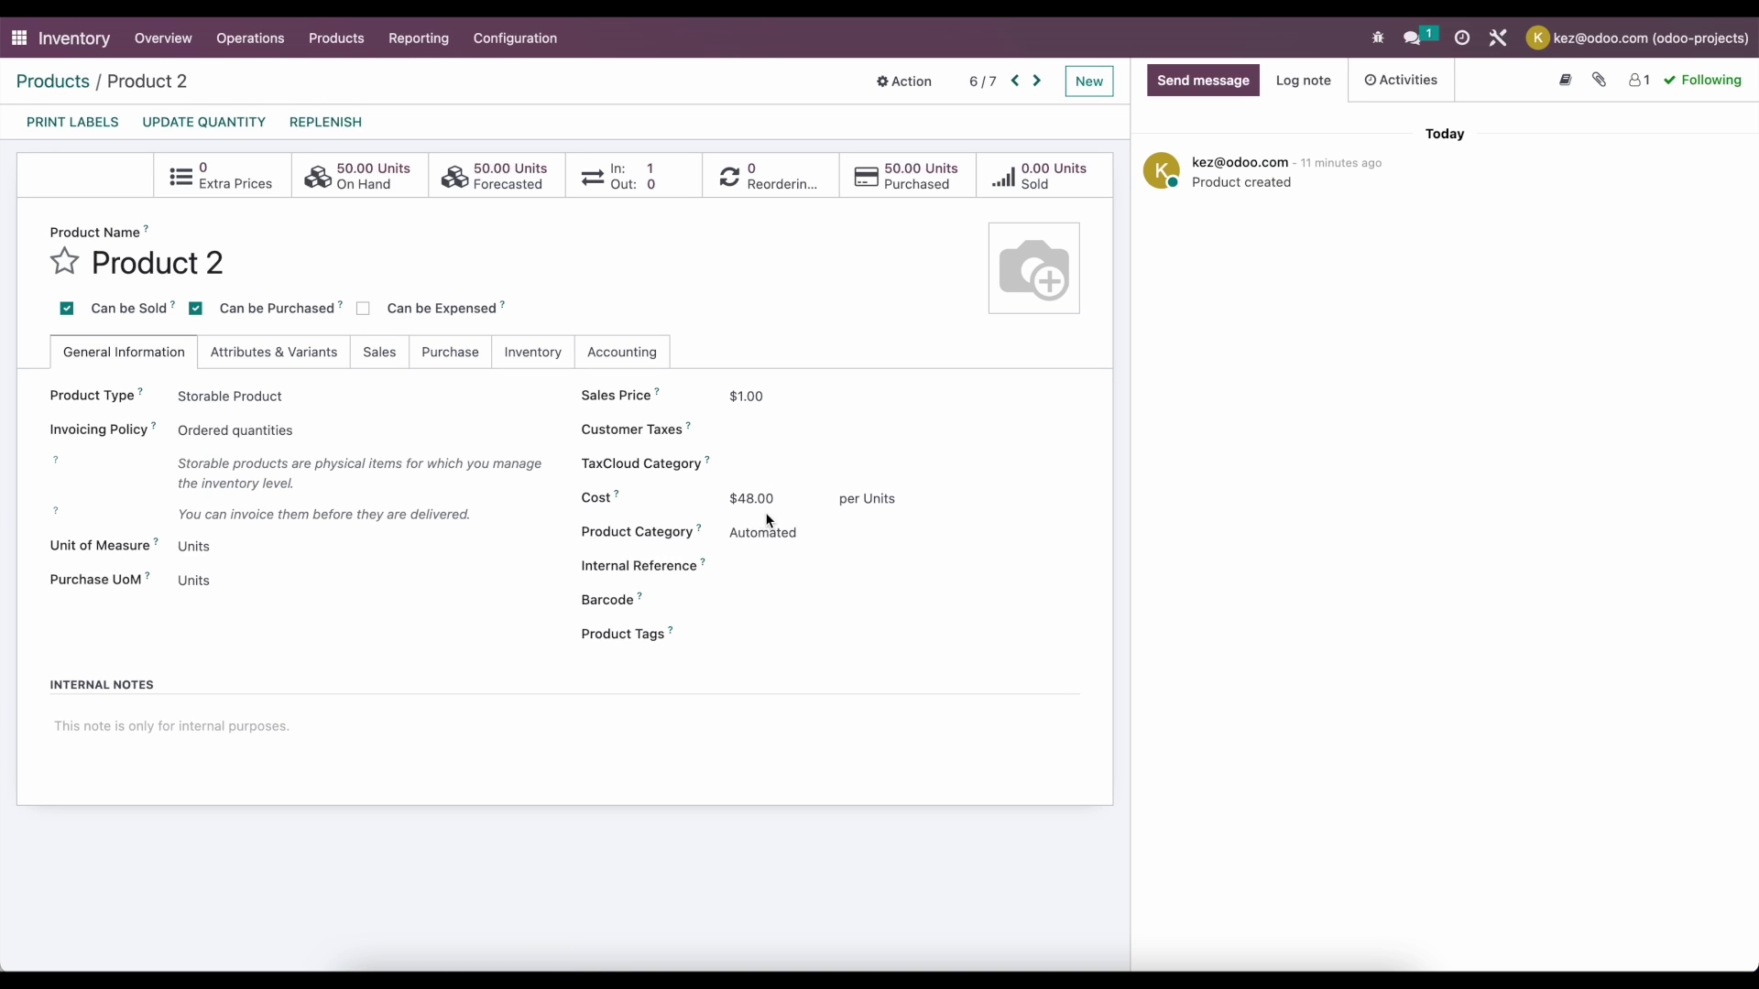
click(19, 37)
key(super+k)
Open Journal Entries and remove the Posted filter to show all entries
text(journal)
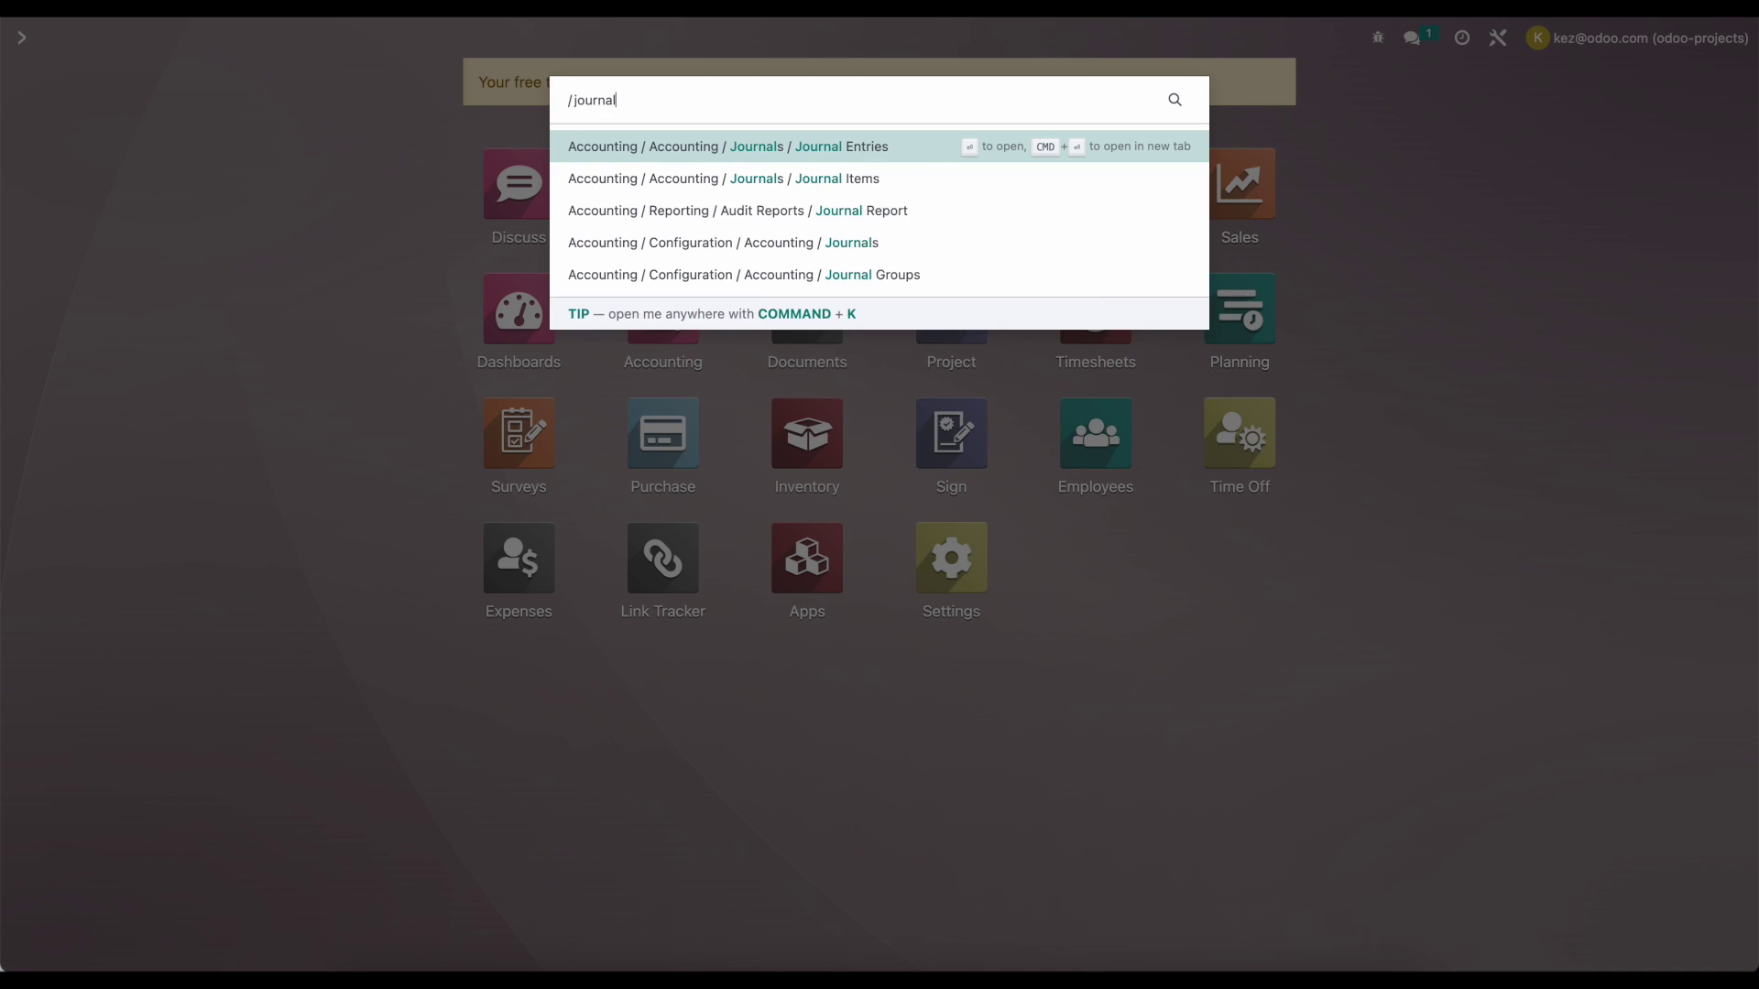
key(Return)
click(998, 115)
click(916, 113)
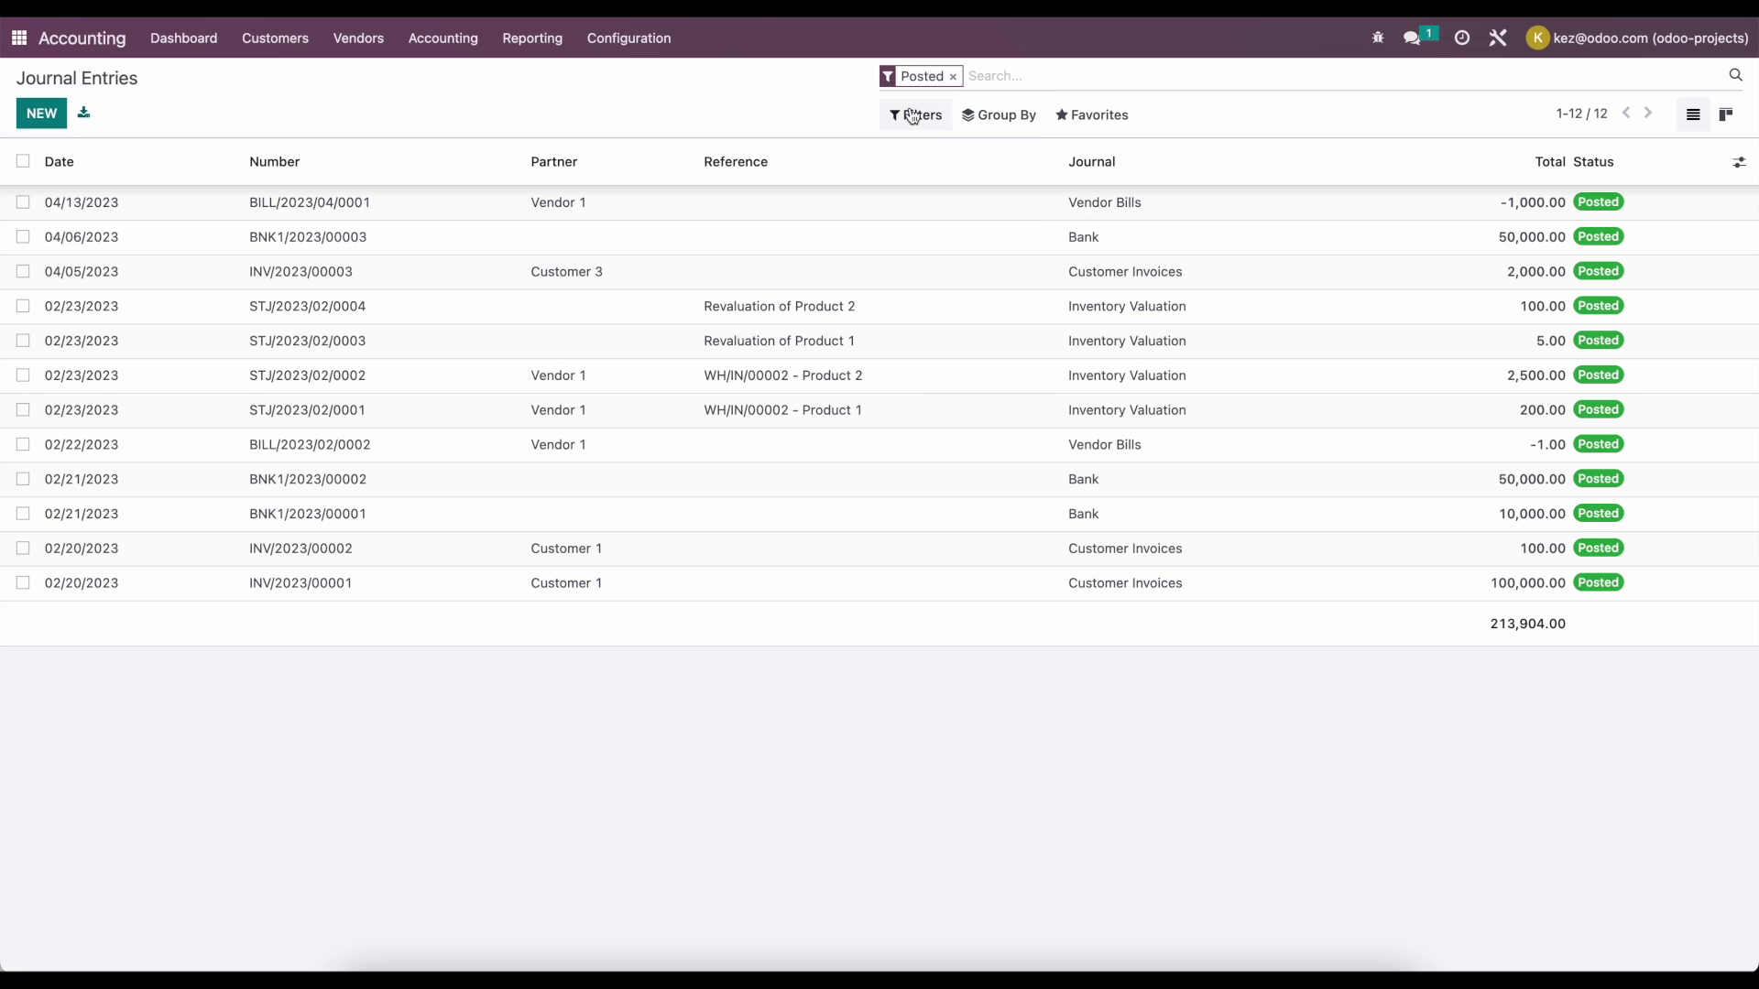
click(920, 112)
click(952, 76)
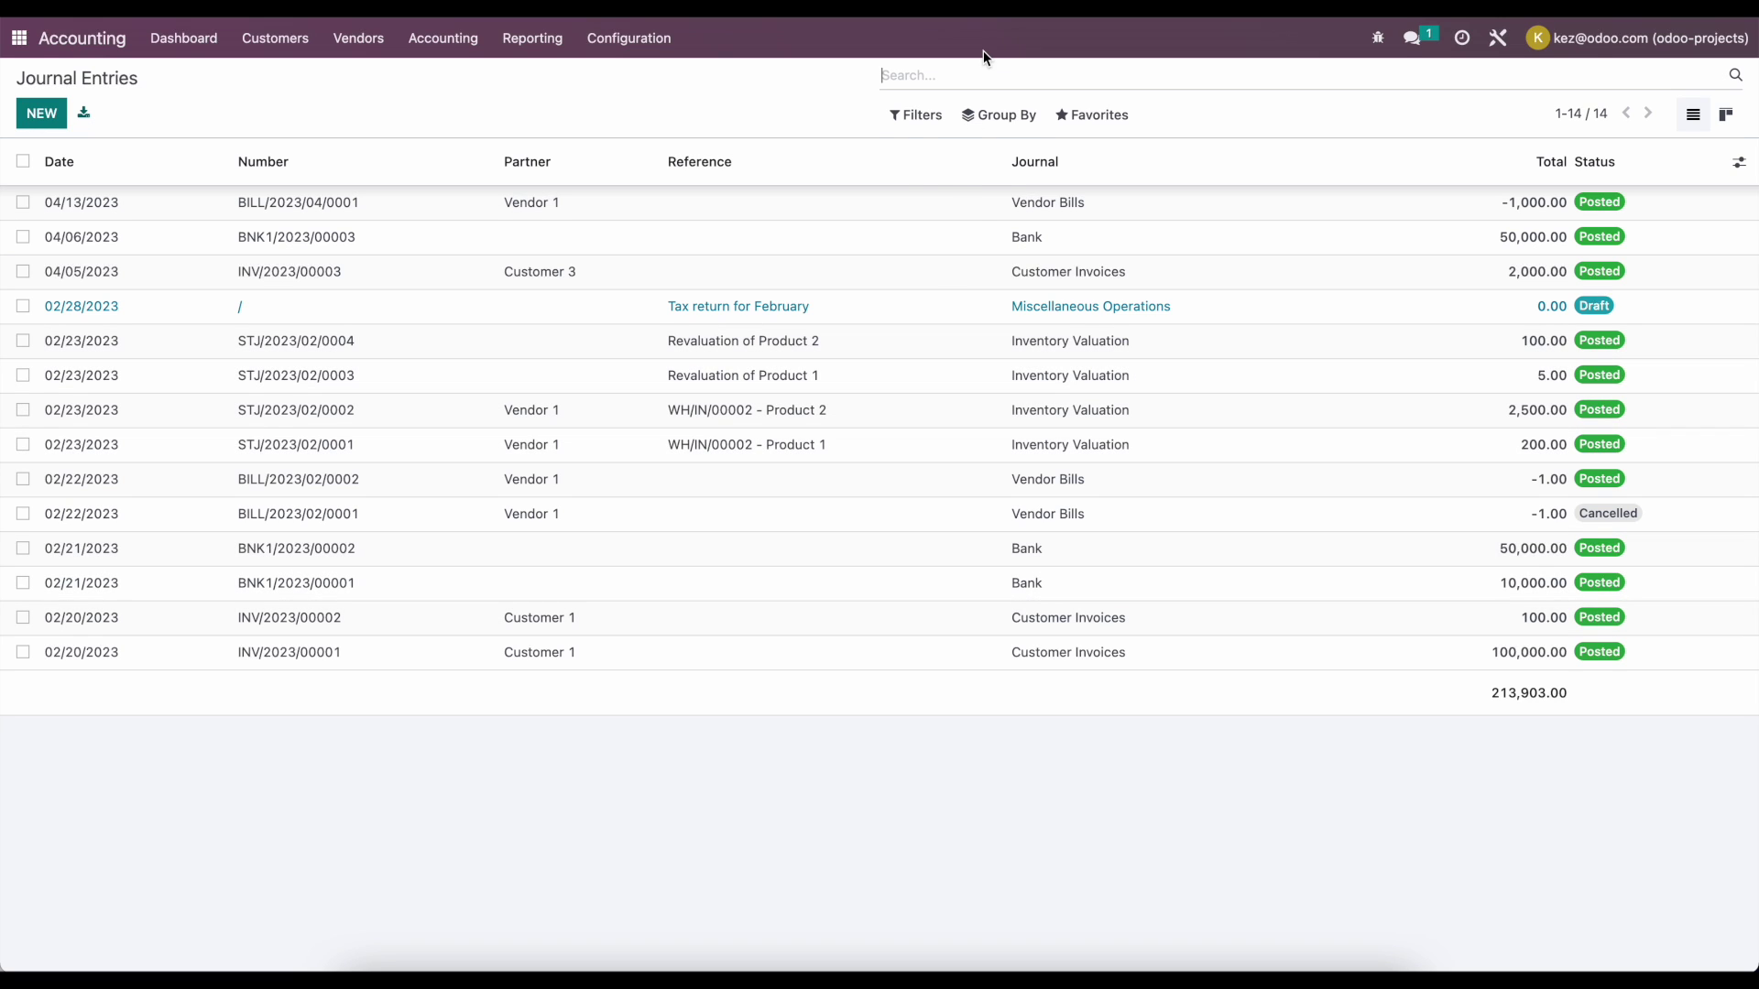
Filter entries to the Inventory Valuation journal and open the Revaluation of Product 1 entry
text(inventory)
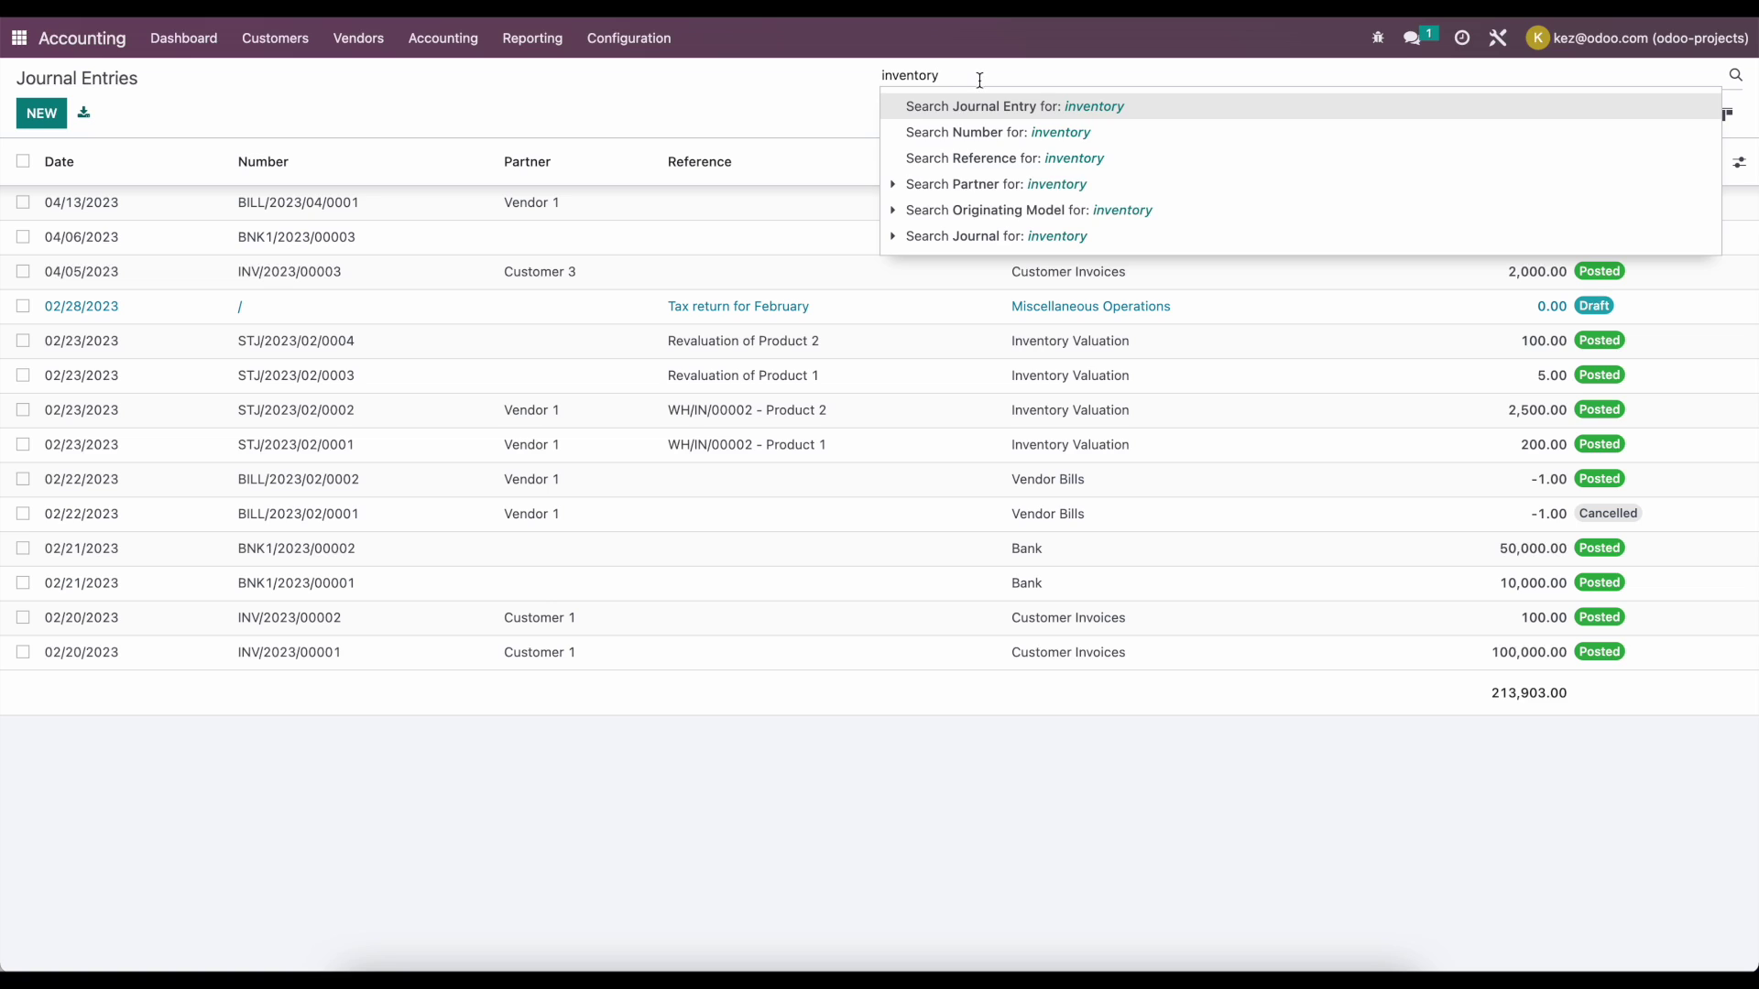
click(1056, 237)
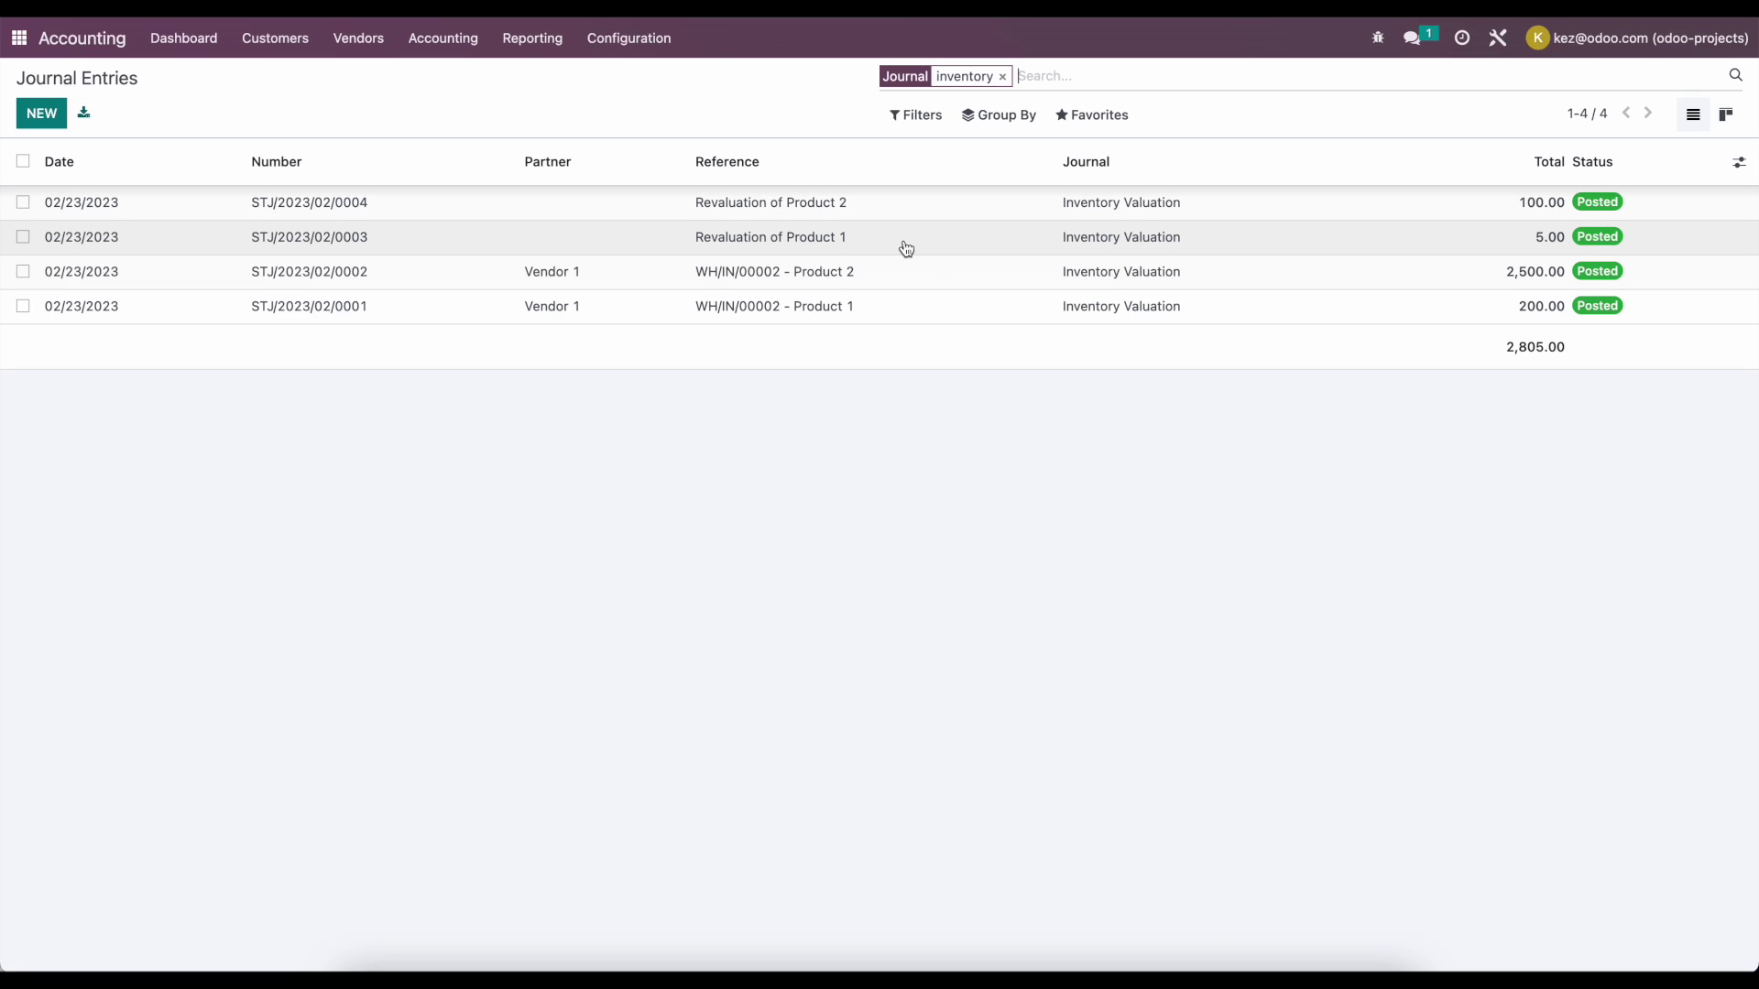
click(837, 238)
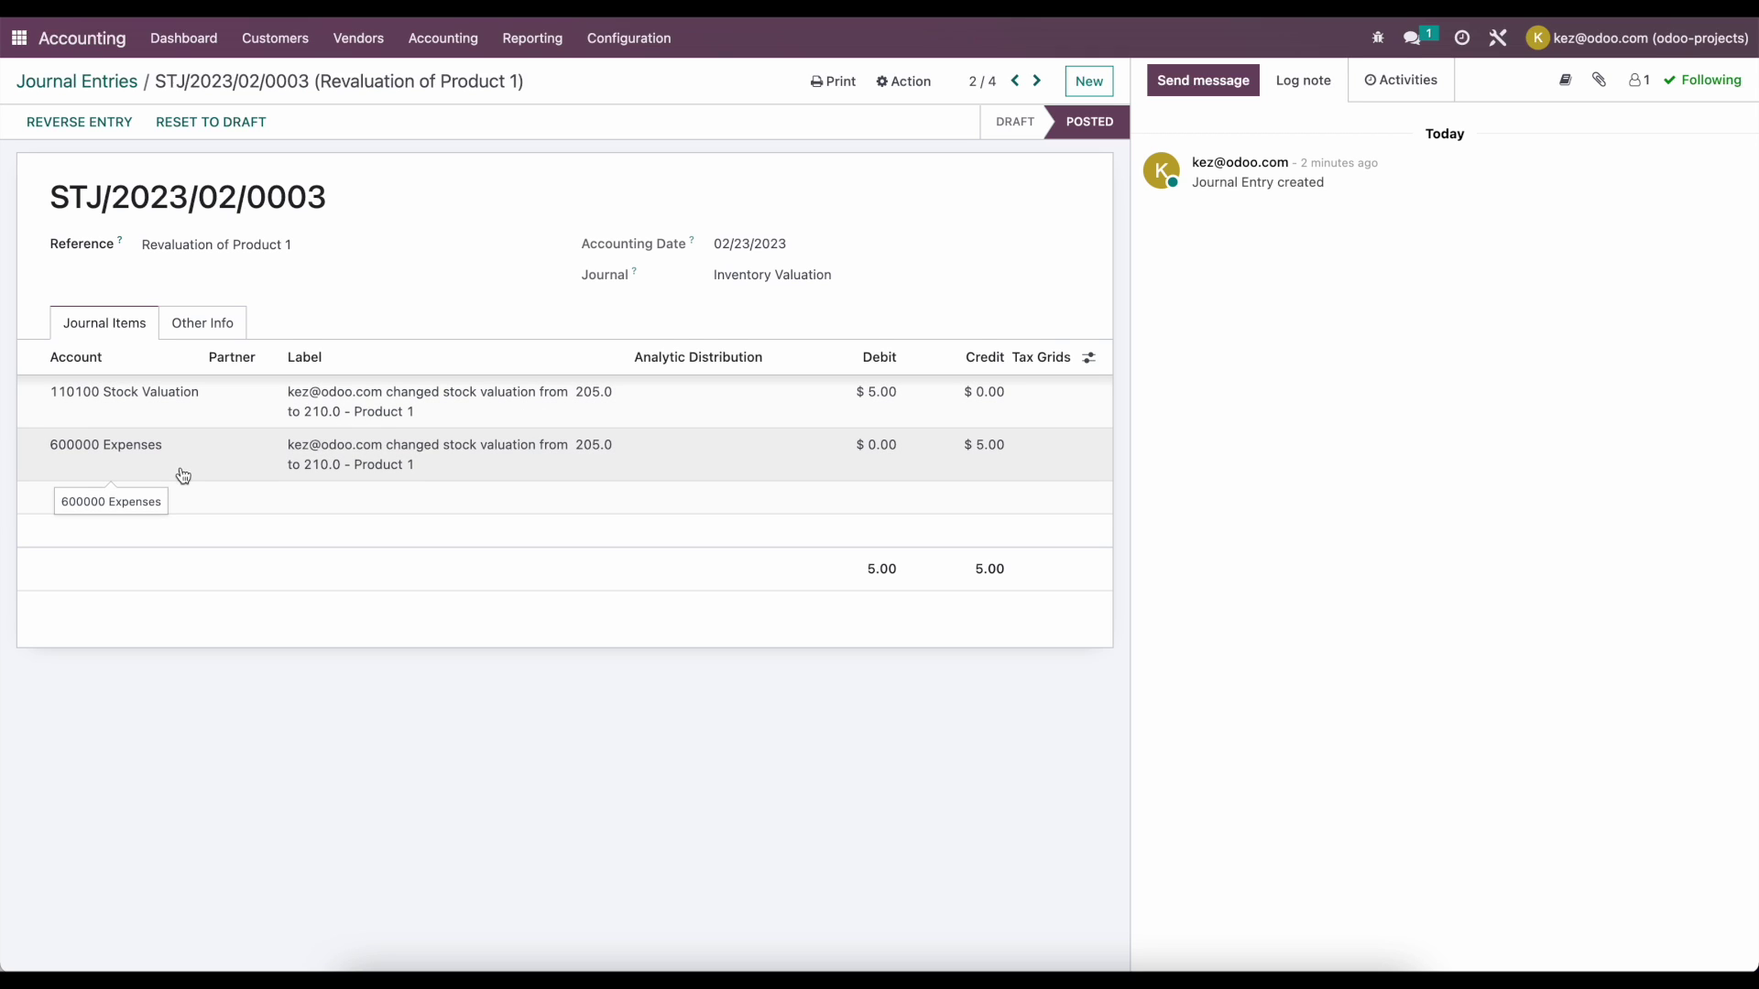
click(1017, 82)
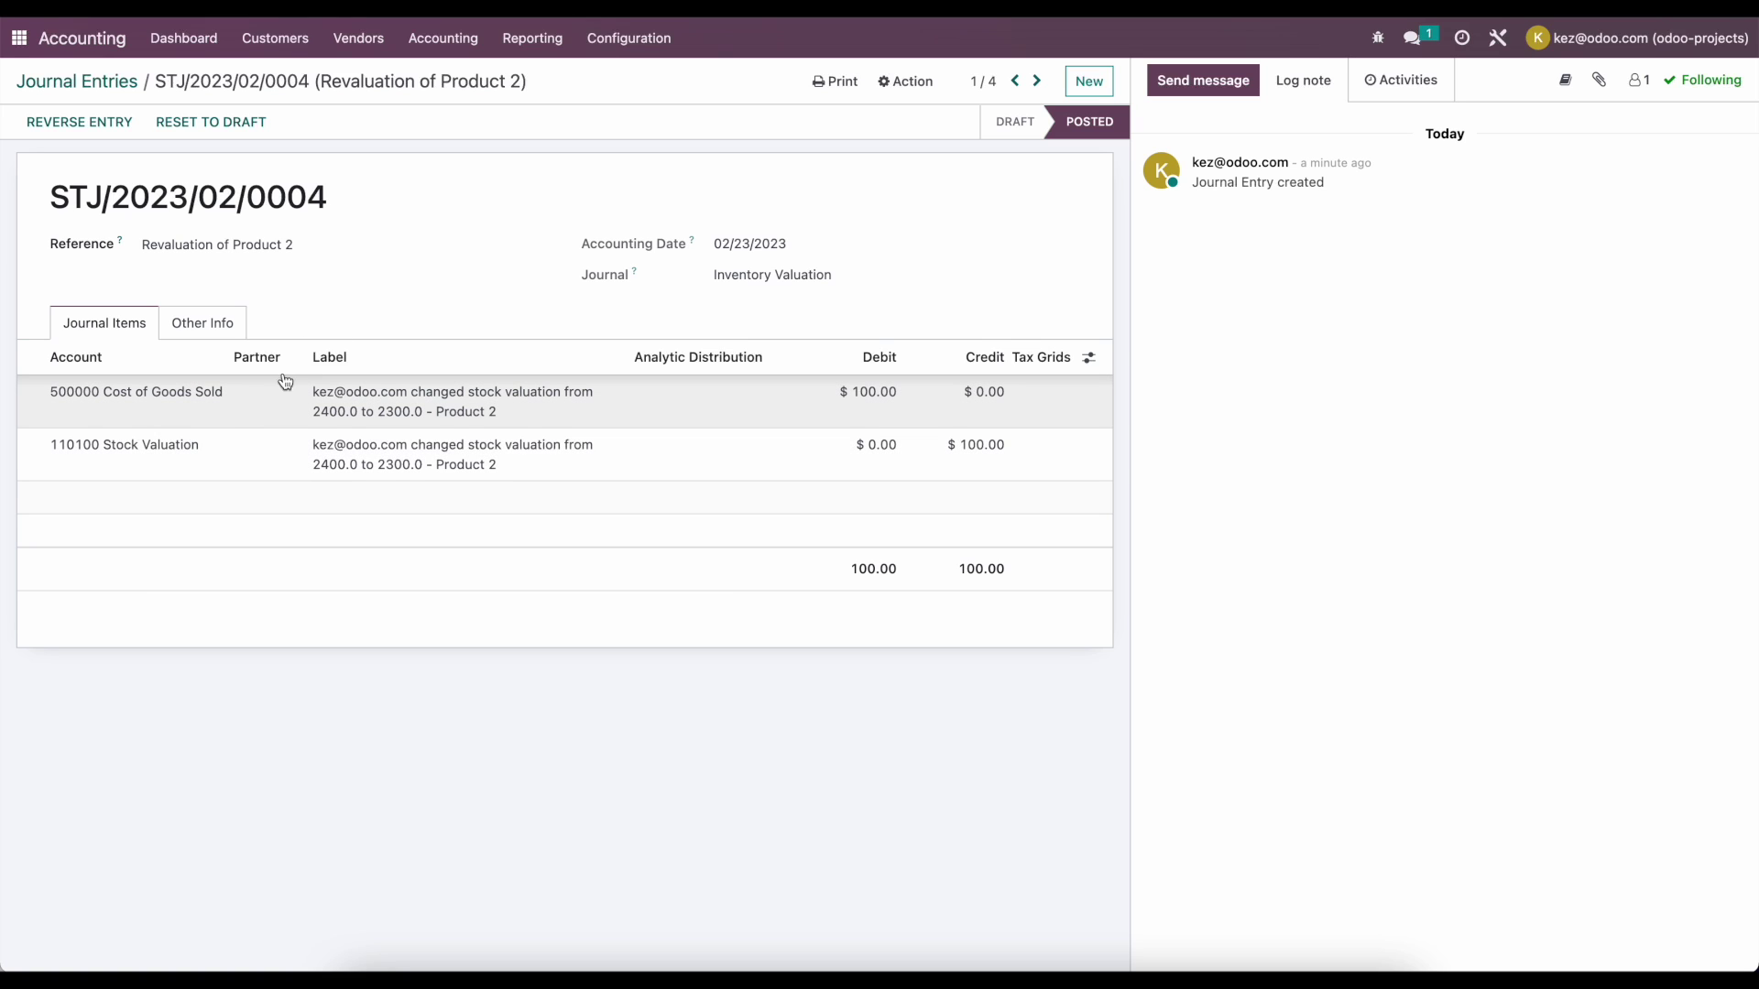
click(106, 82)
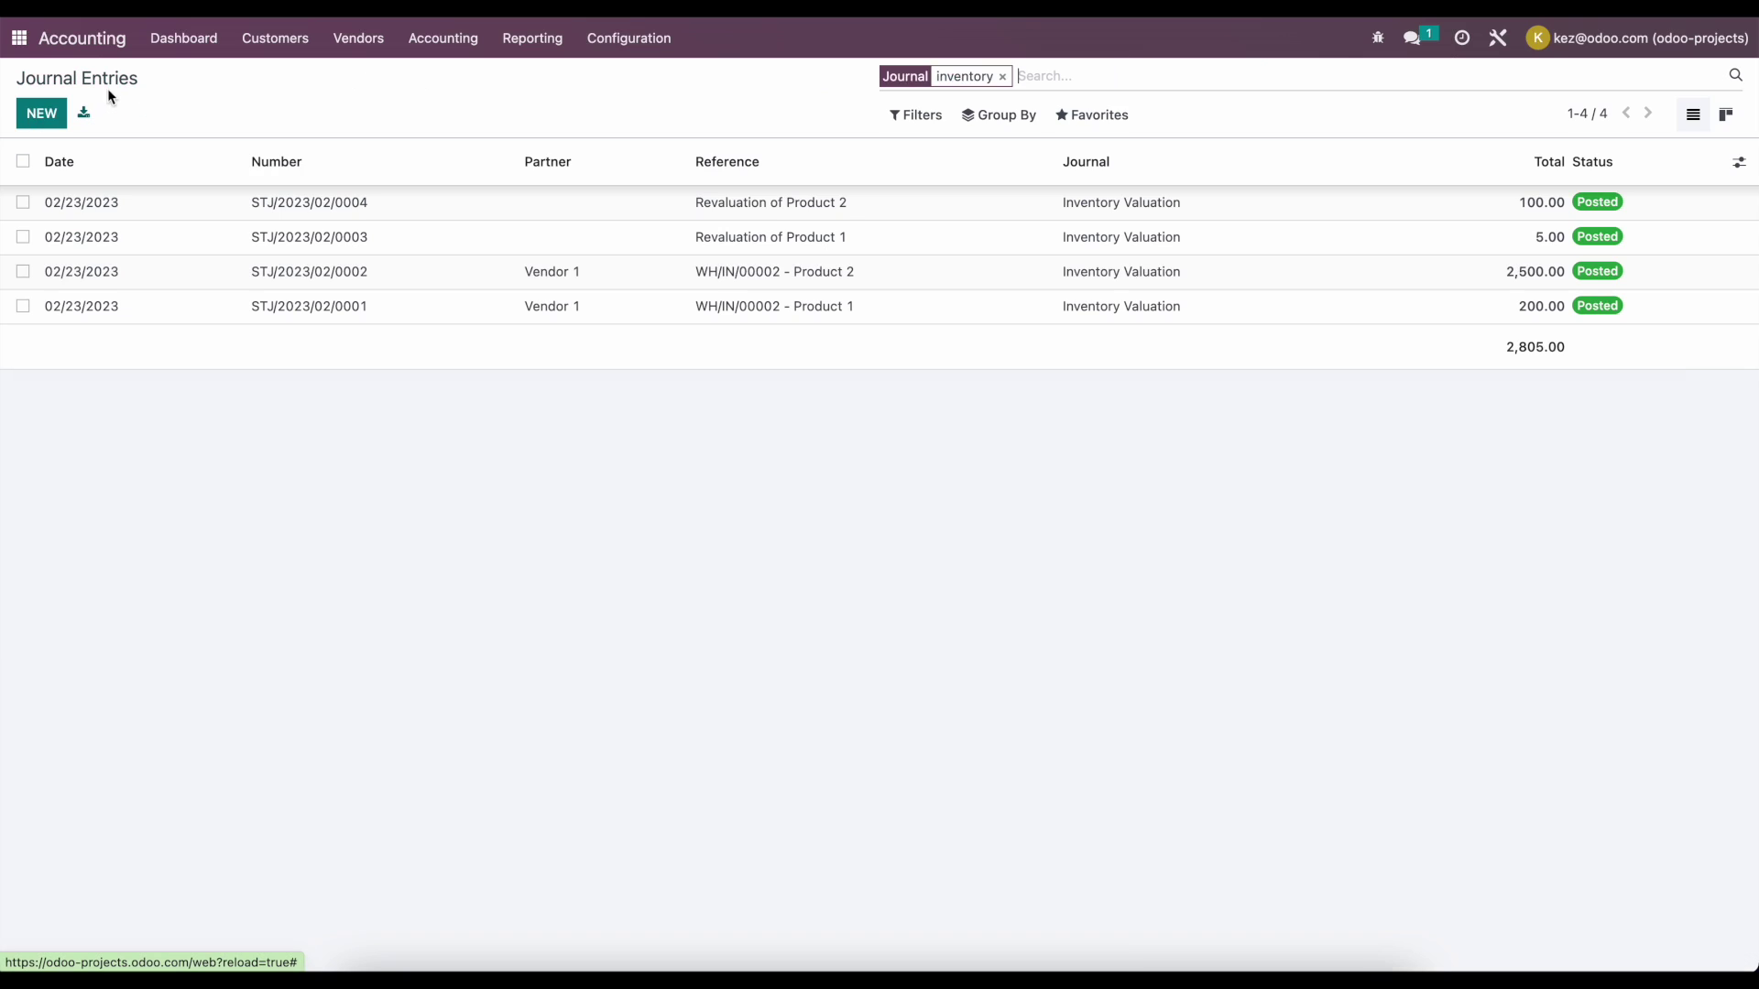